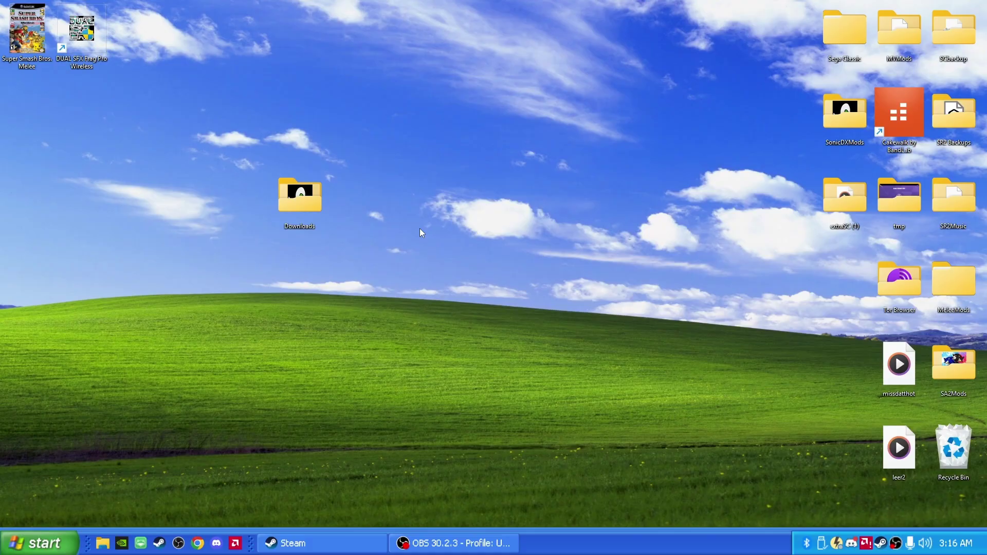
- Run sadx_setup from the desktop Downloads folder in English and proceed past the installer's welcome page
double_click(303, 214)
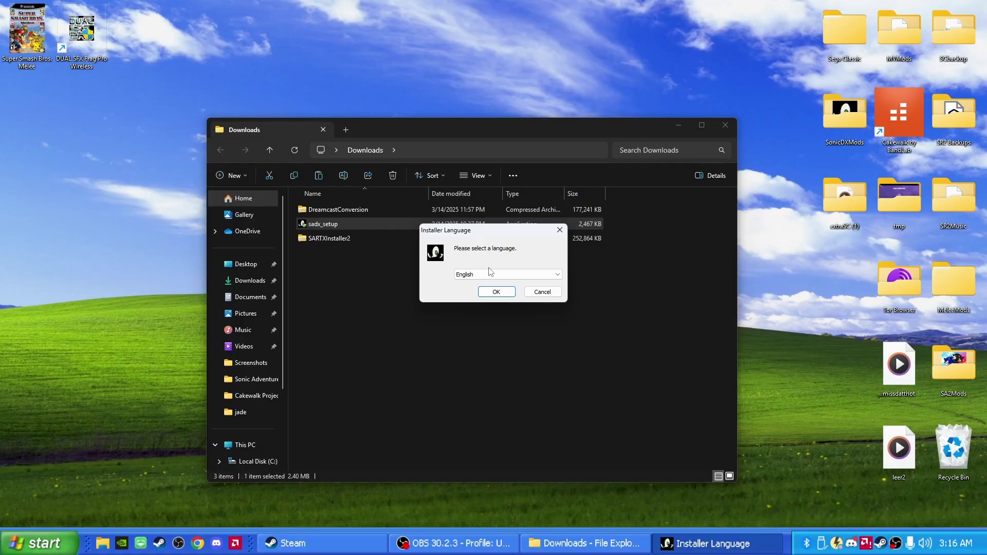
click(496, 289)
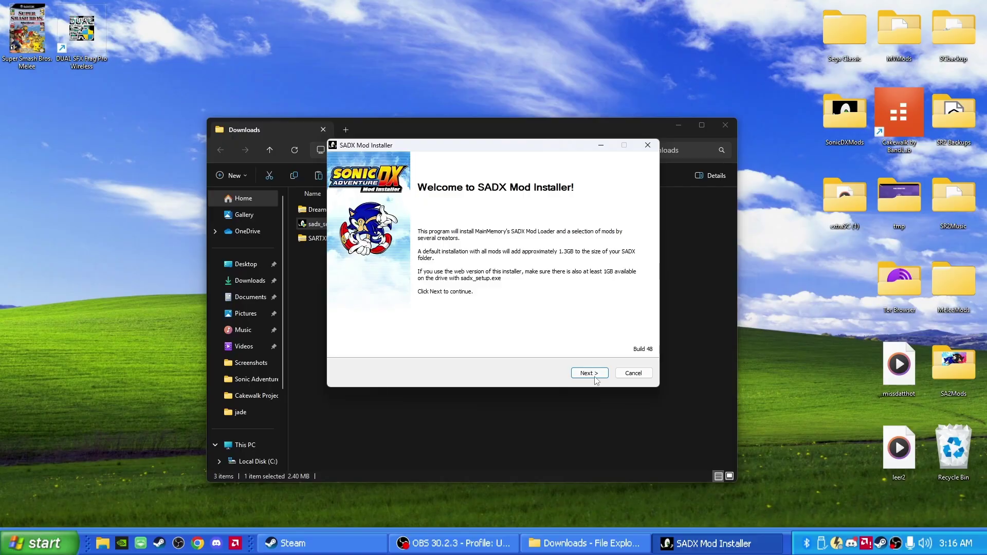
click(590, 373)
click(590, 374)
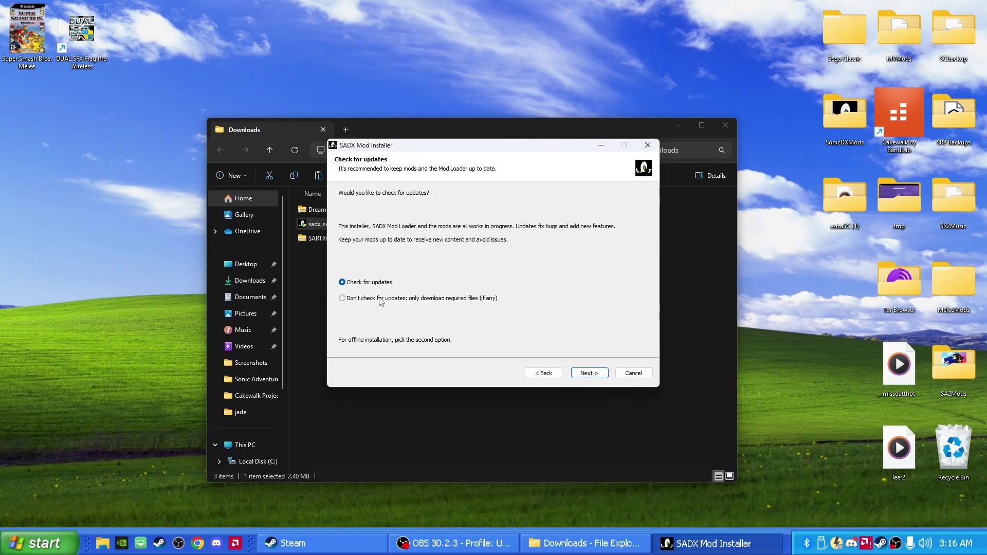
- Skip the installer's update check and accept the detected Sonic Adventure DX folder as the install location
click(380, 300)
click(580, 376)
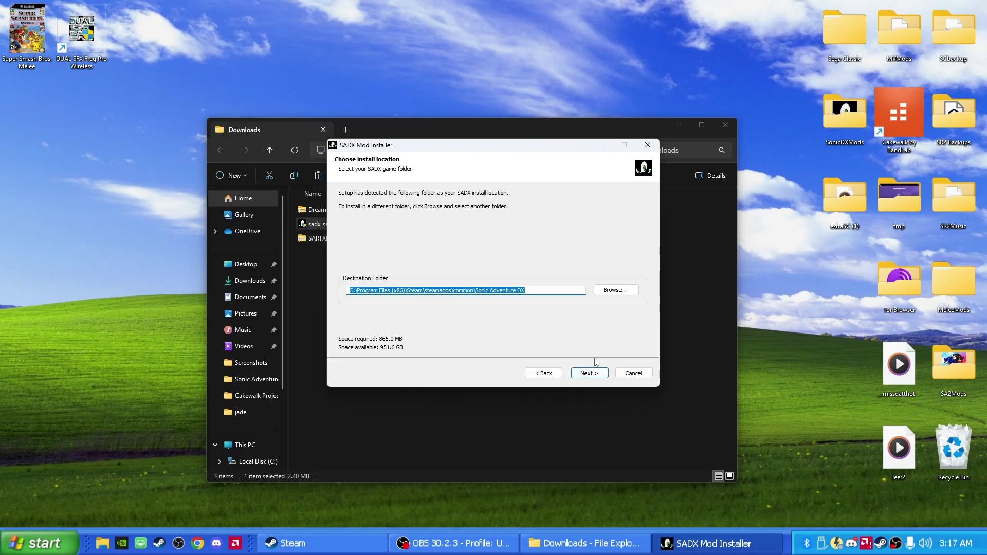
click(595, 376)
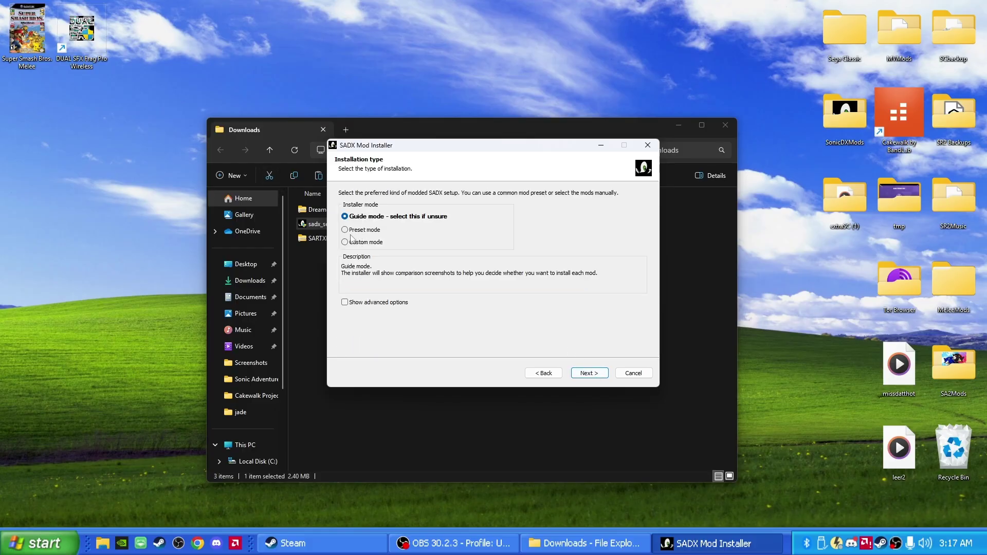
- Install using preset mode with the Steam to 2004 preset, and finish the installer with all closing options unchecked
click(345, 230)
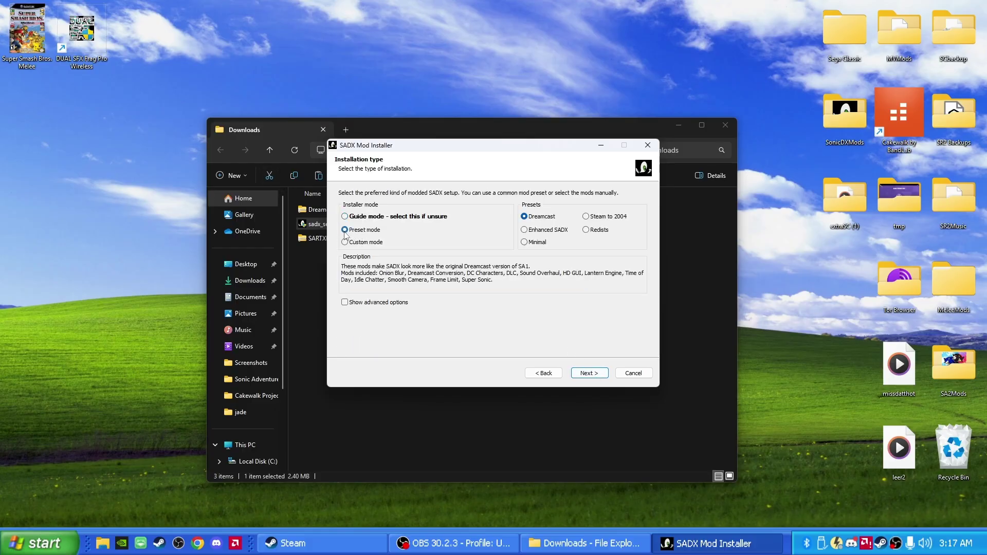
click(589, 218)
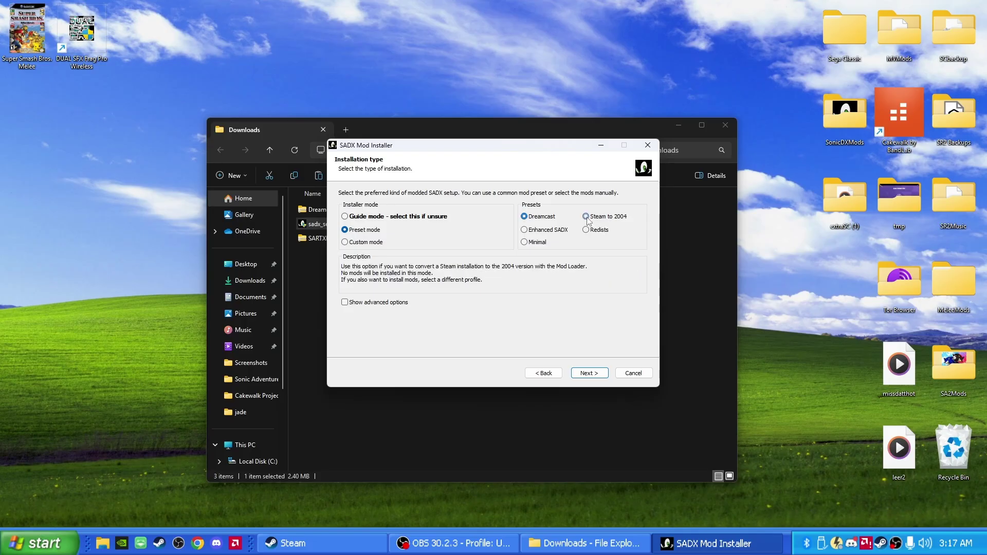
click(590, 374)
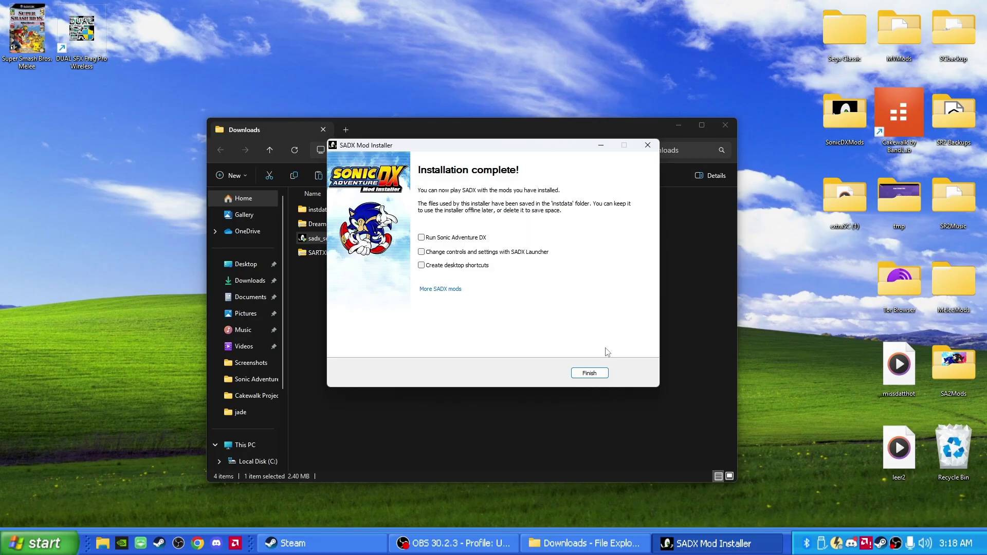
click(600, 374)
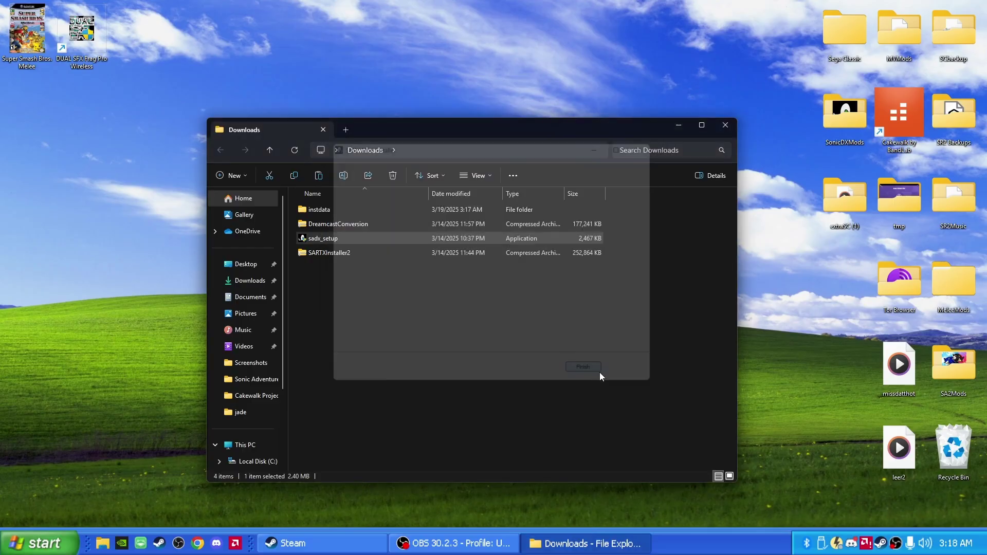
- Extract the SARTXInstaller2 archive with 7-Zip into its own subfolder and open the inner SARTXInstaller2 folder
click(367, 286)
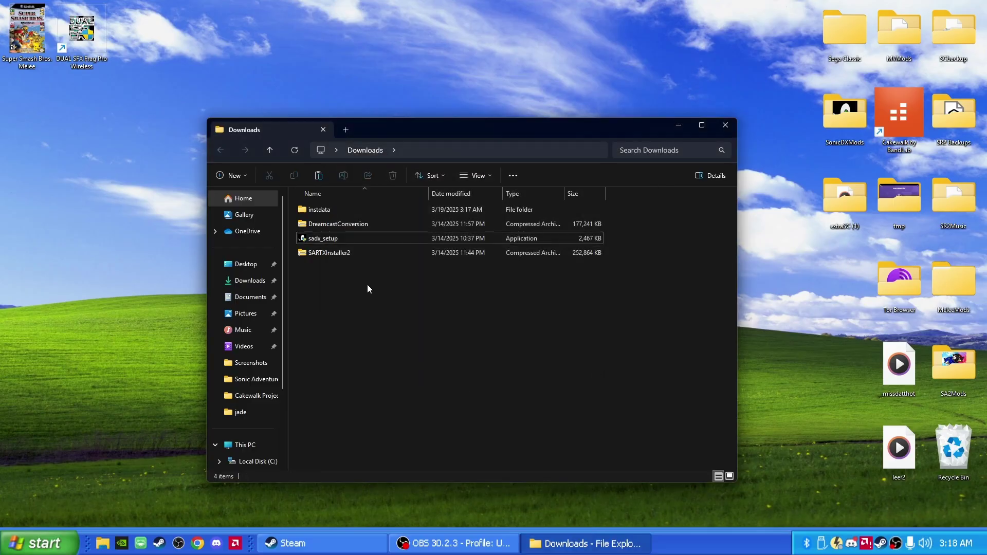
click(352, 255)
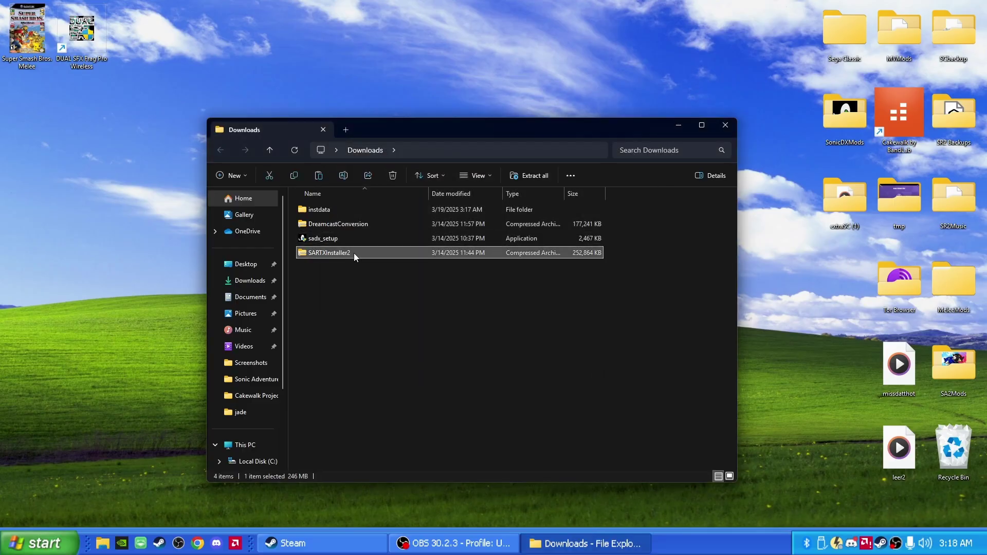
right_click(356, 253)
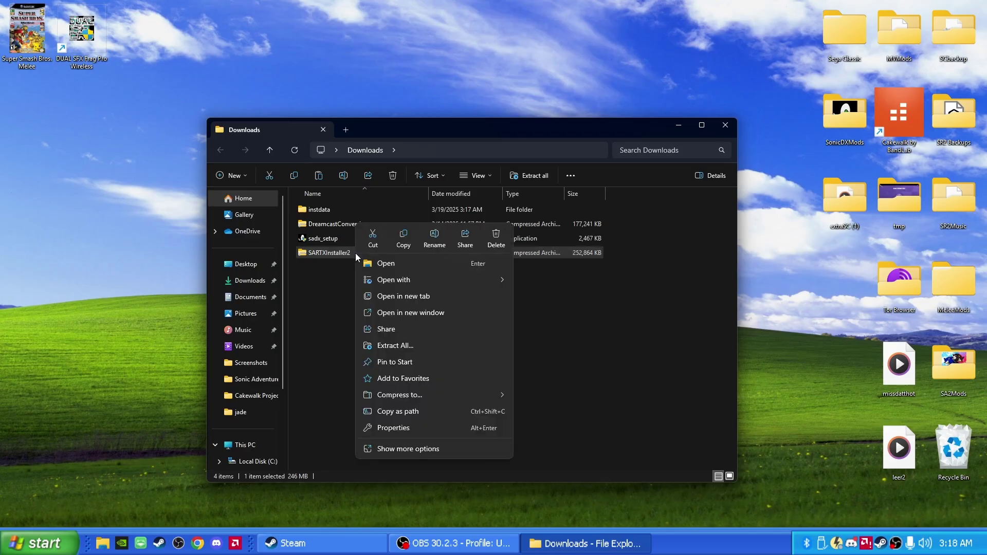
click(415, 449)
mouse_move(454, 319)
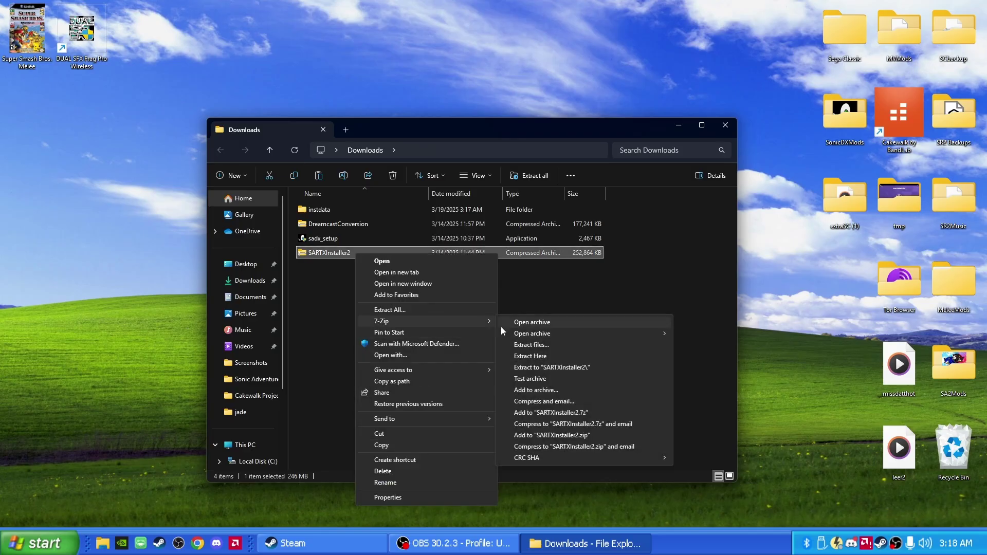
click(531, 344)
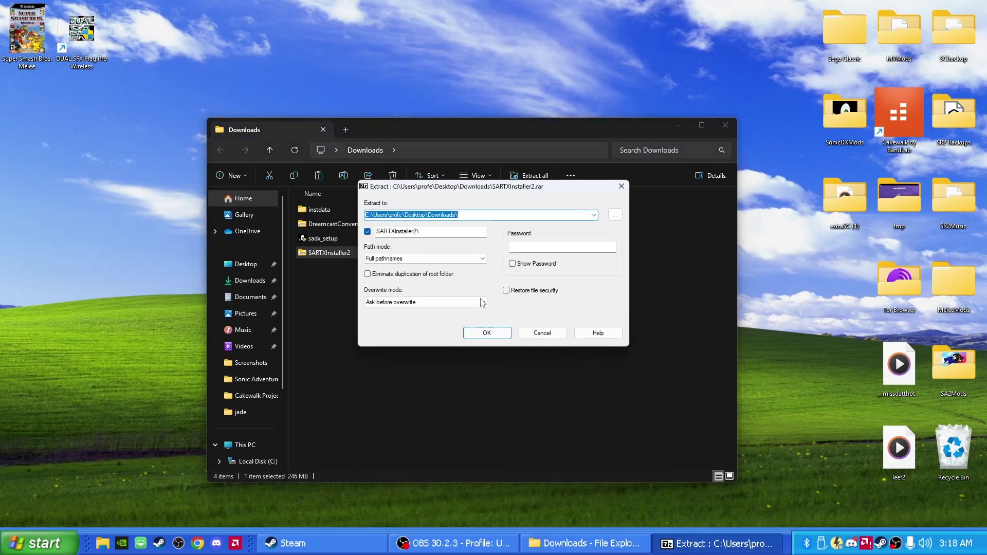
click(493, 332)
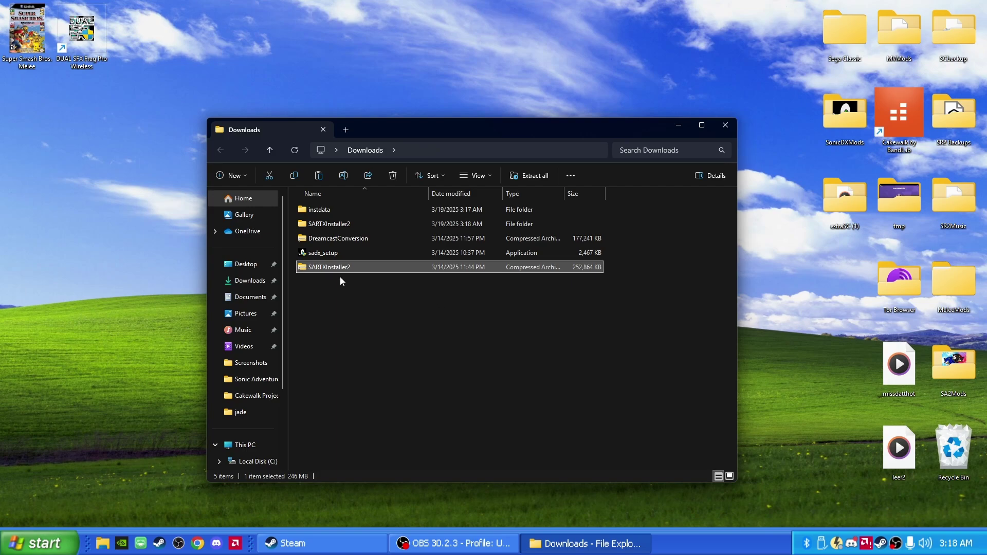
double_click(340, 224)
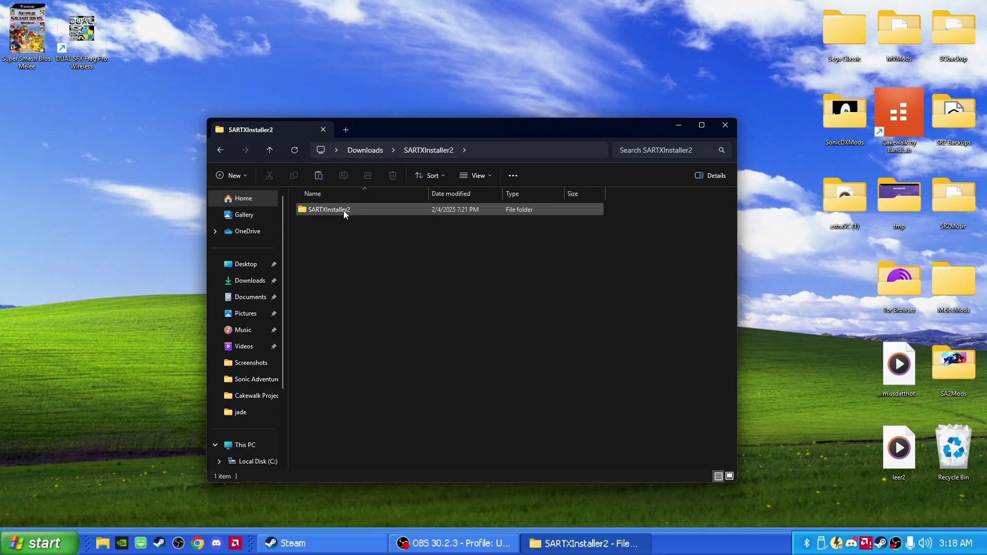
double_click(344, 210)
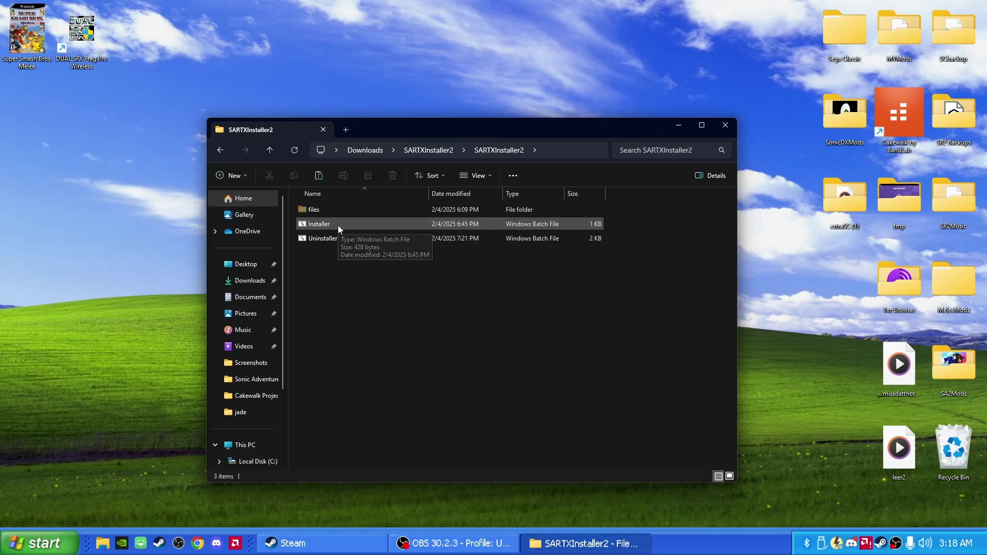
- Switch to Steam, copy the full path of Sonic Adventure DX's local files folder, and return to the SARTXInstaller2 folder
click(292, 539)
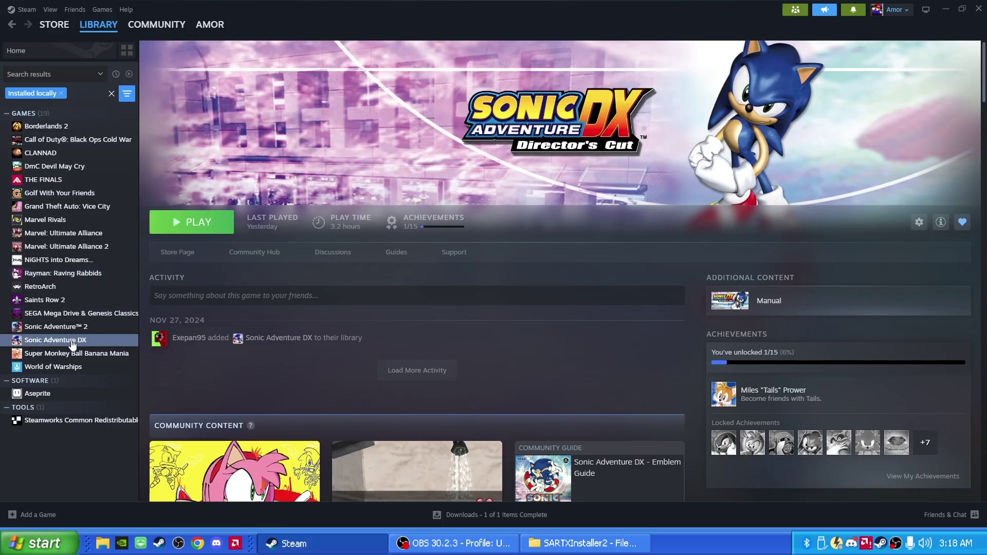
right_click(72, 342)
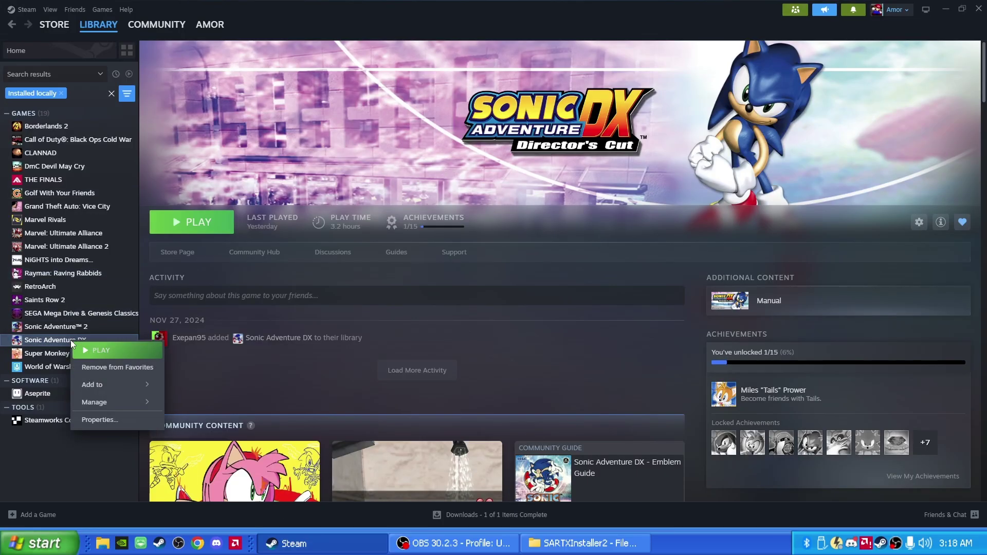
mouse_move(110, 403)
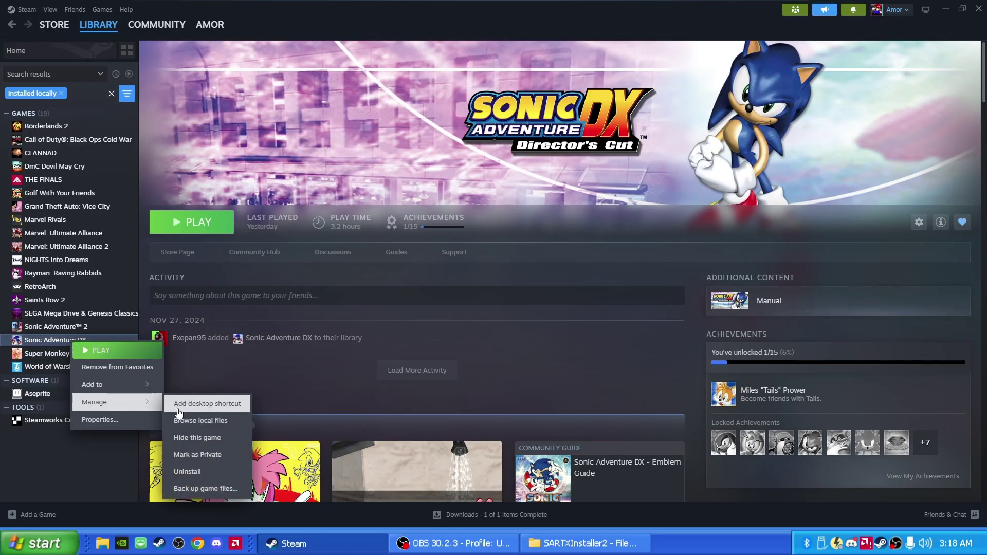
click(193, 423)
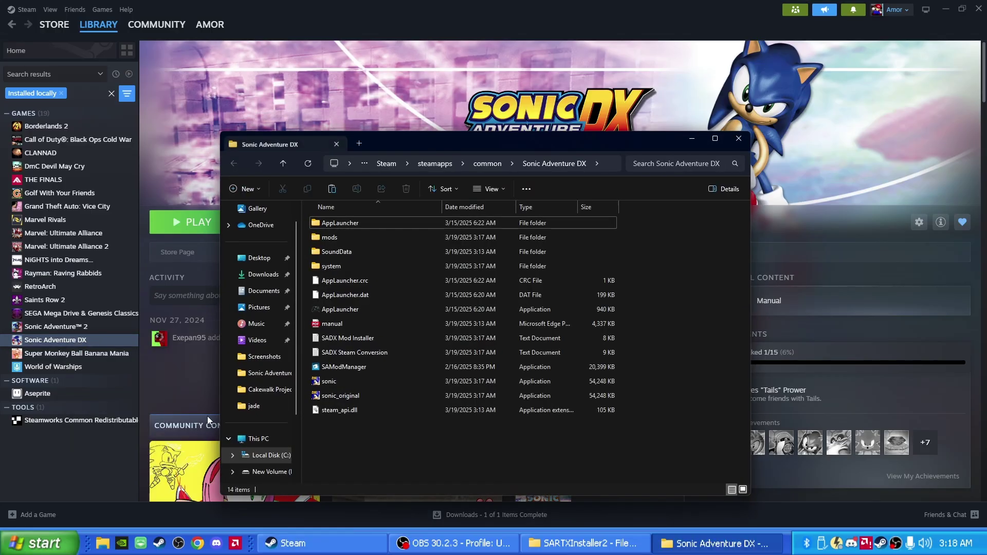
click(606, 163)
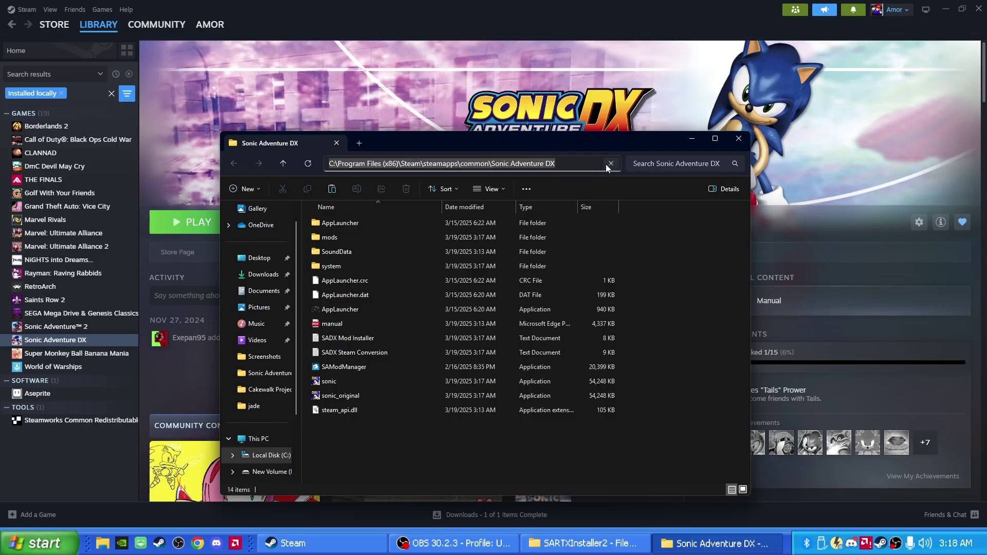
right_click(521, 165)
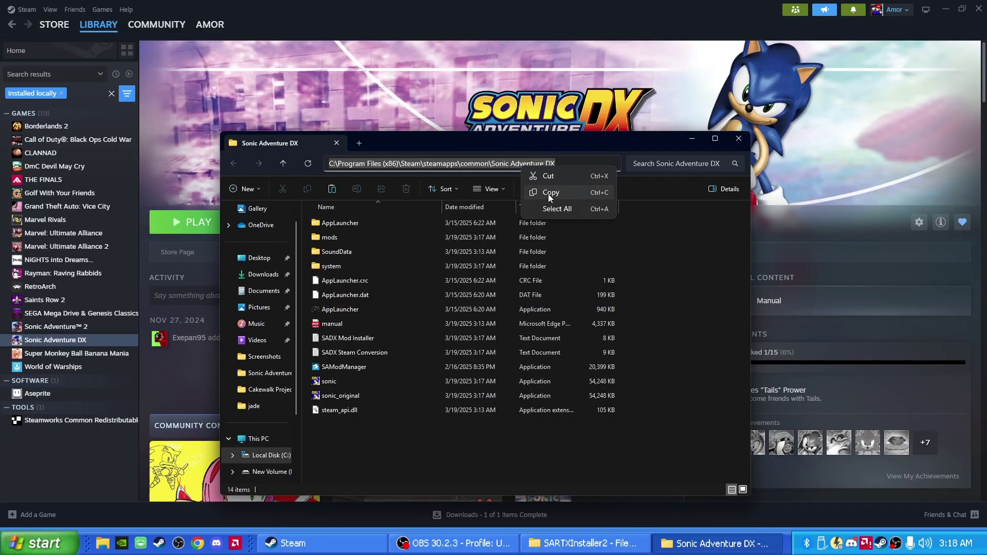
click(548, 193)
click(735, 139)
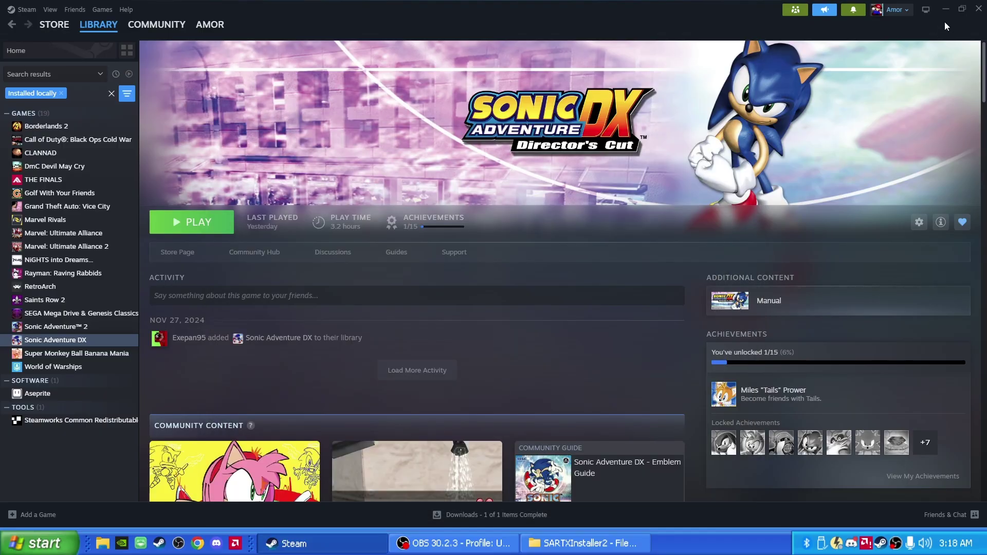
click(946, 9)
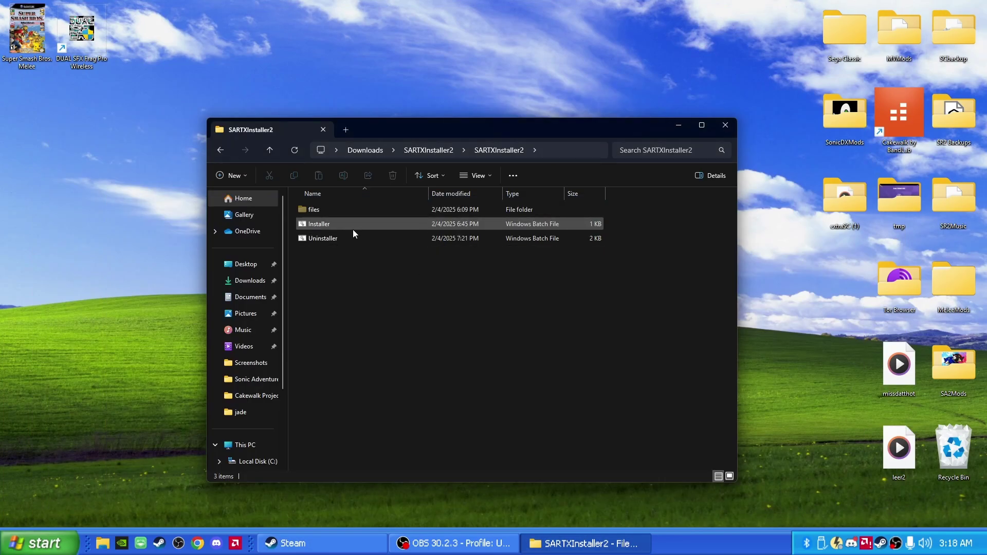
- Run the Installer batch file with the path C:\Program Files (x86)\Steam\steamapps\common\Sonic Adventure DX, and close the console and SARTXInstaller2 folder
double_click(353, 228)
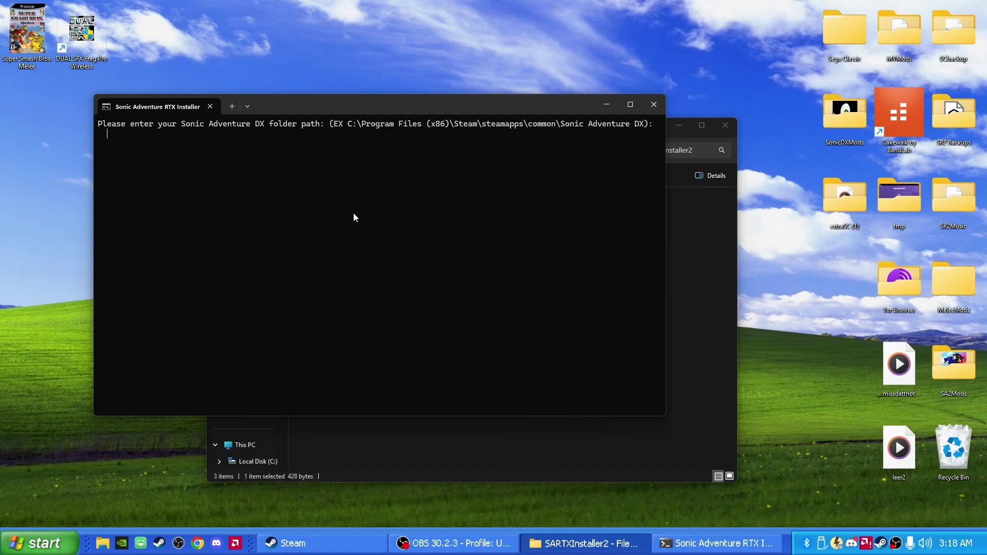
key(ctrl+v)
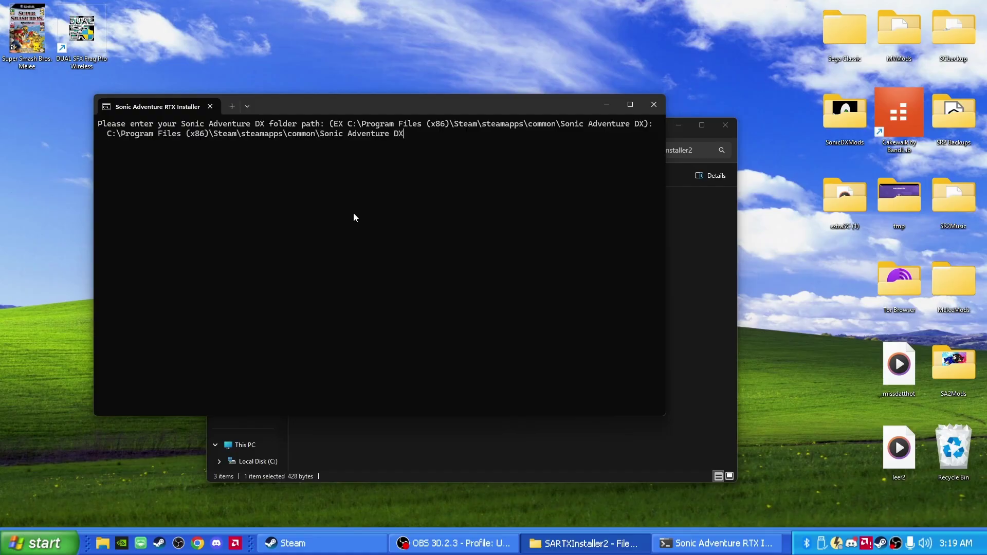
key(Return)
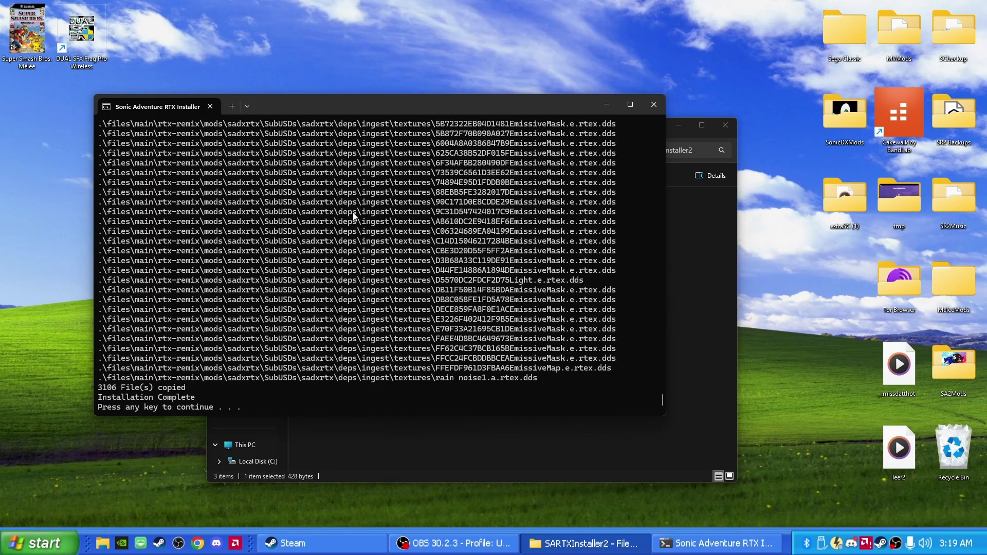
key(Return)
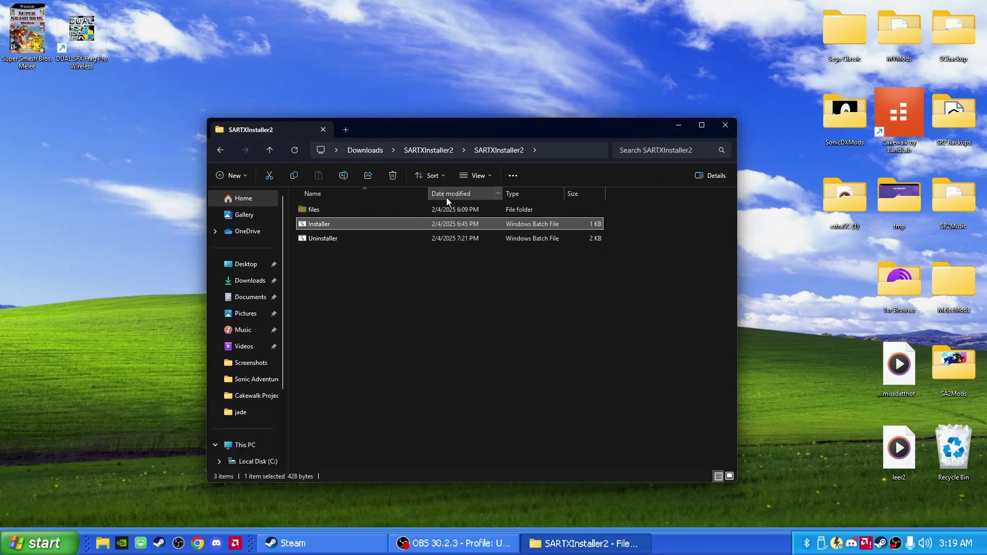
click(722, 127)
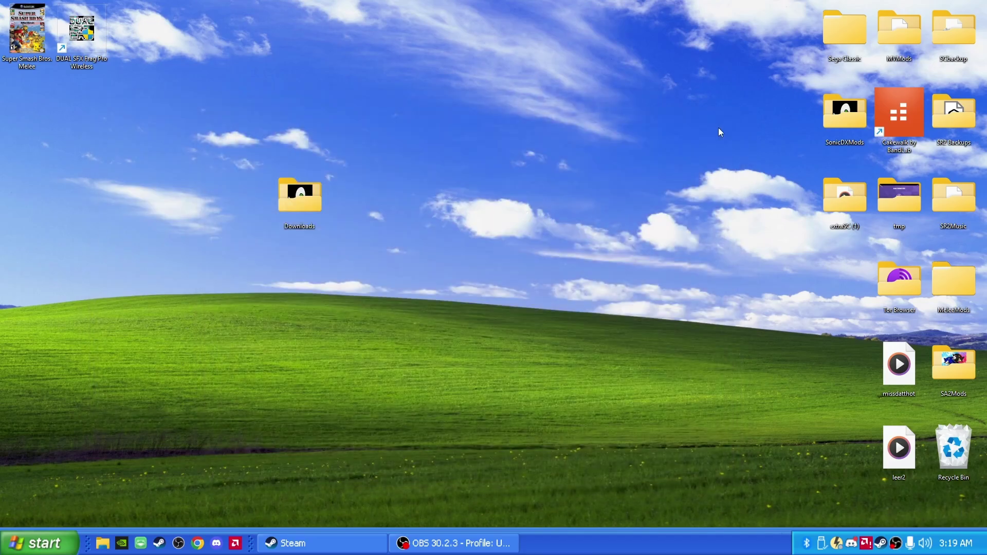
- Open Sonic Adventure DX's local files folder from the Steam library
click(339, 545)
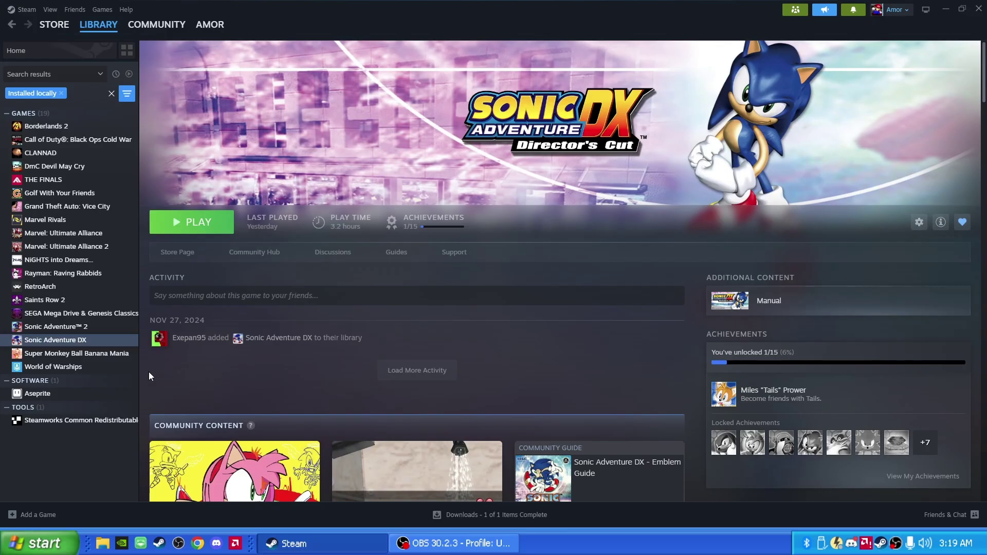
right_click(95, 343)
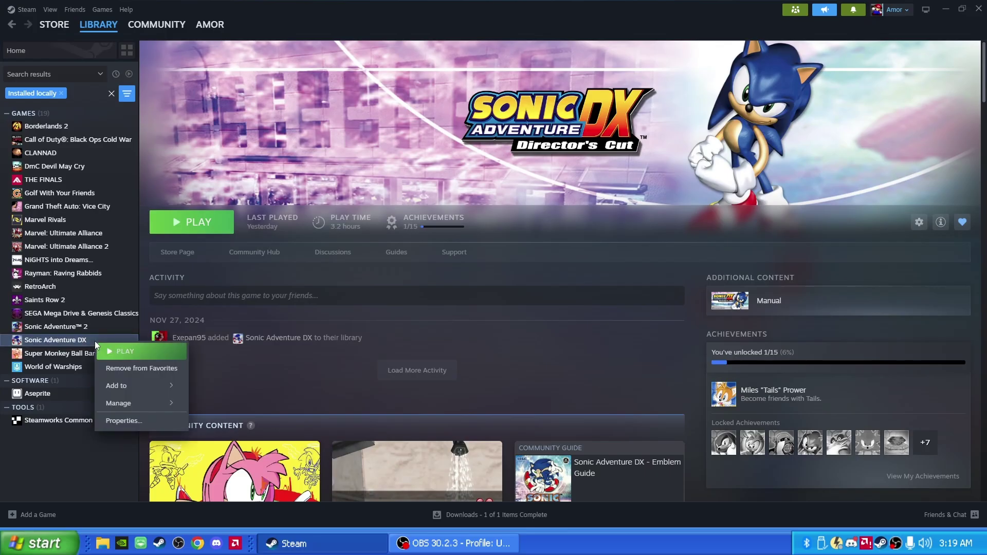
mouse_move(137, 404)
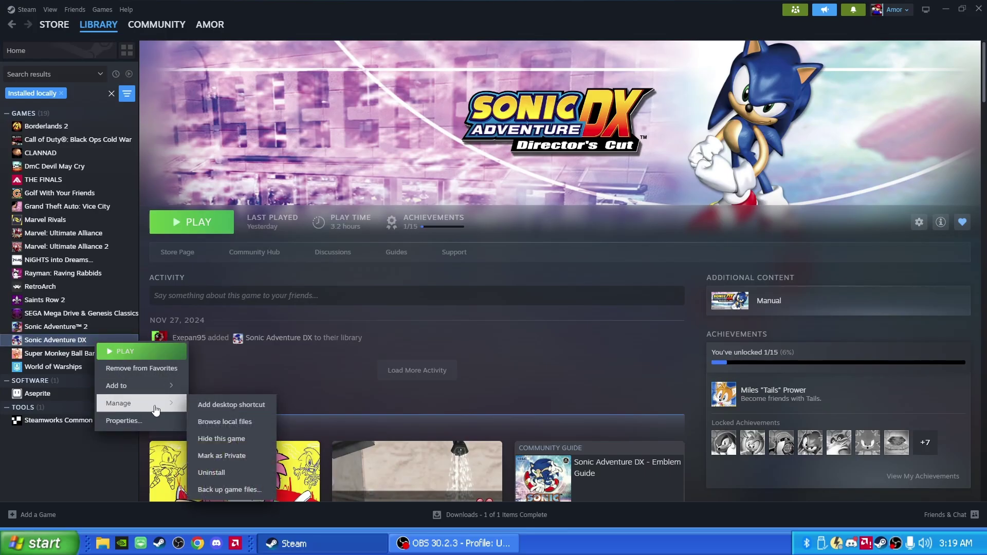
click(217, 422)
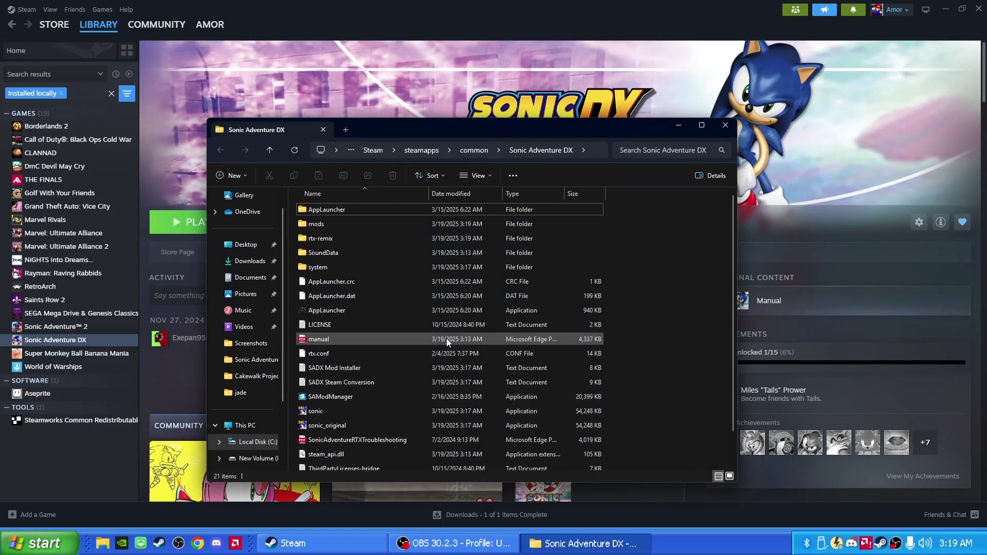
scroll(446, 341, down, 1)
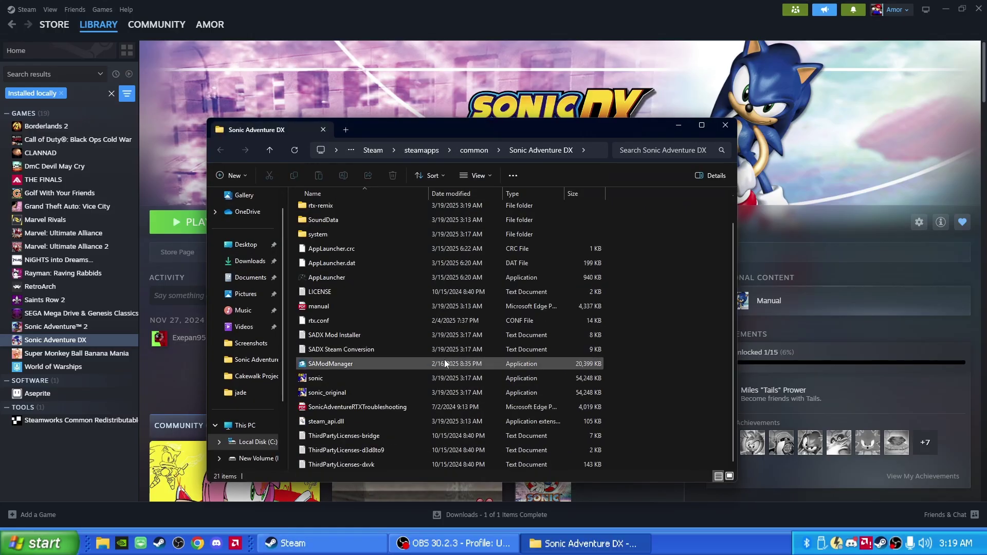
- Open SAModManager from the Sonic Adventure DX folder and install the DreamcastConversion mod from its archive
double_click(342, 364)
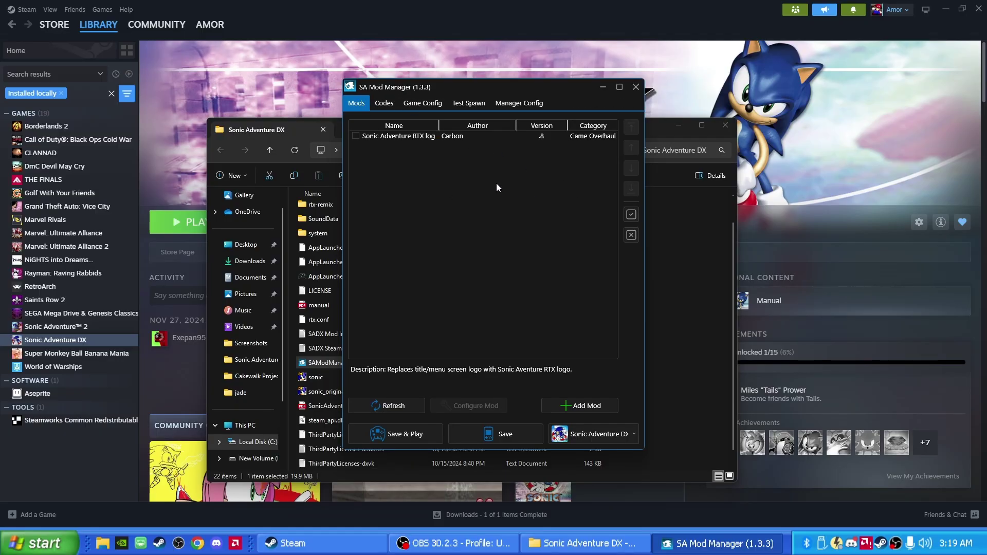
click(573, 406)
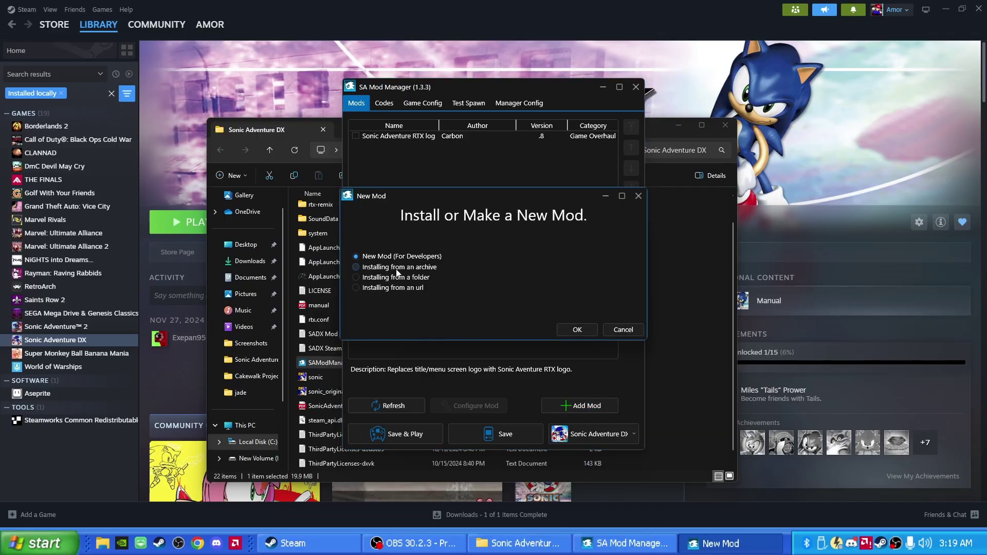
click(395, 268)
click(576, 330)
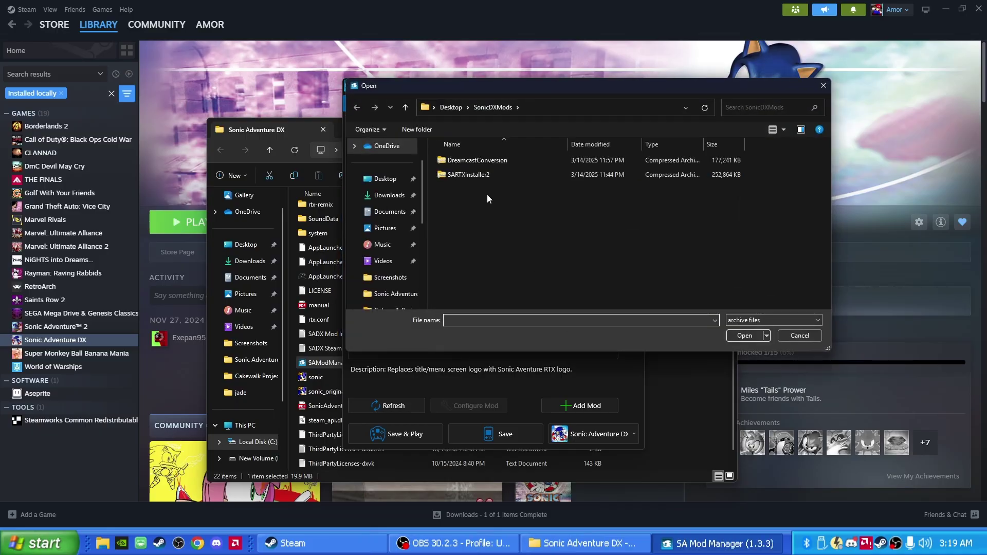
click(506, 162)
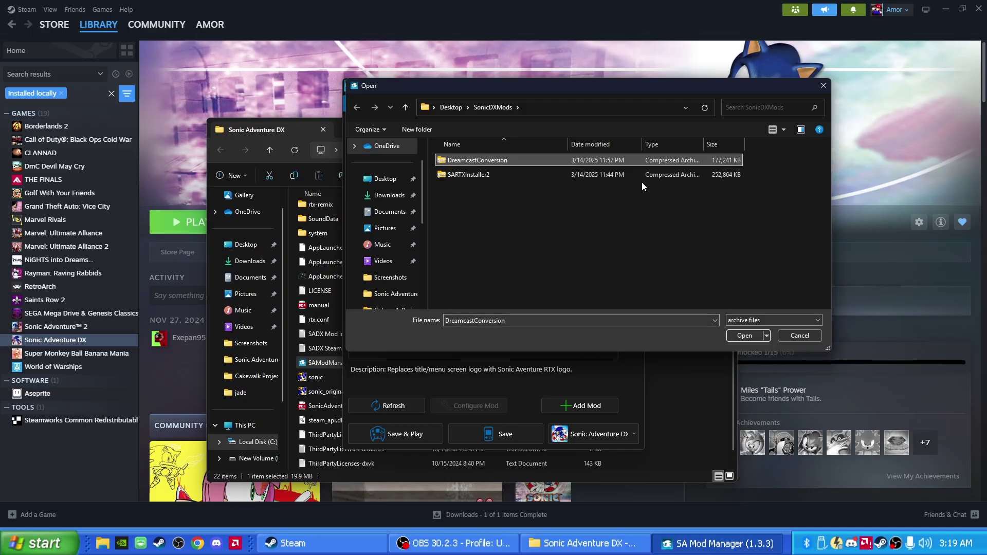
click(745, 336)
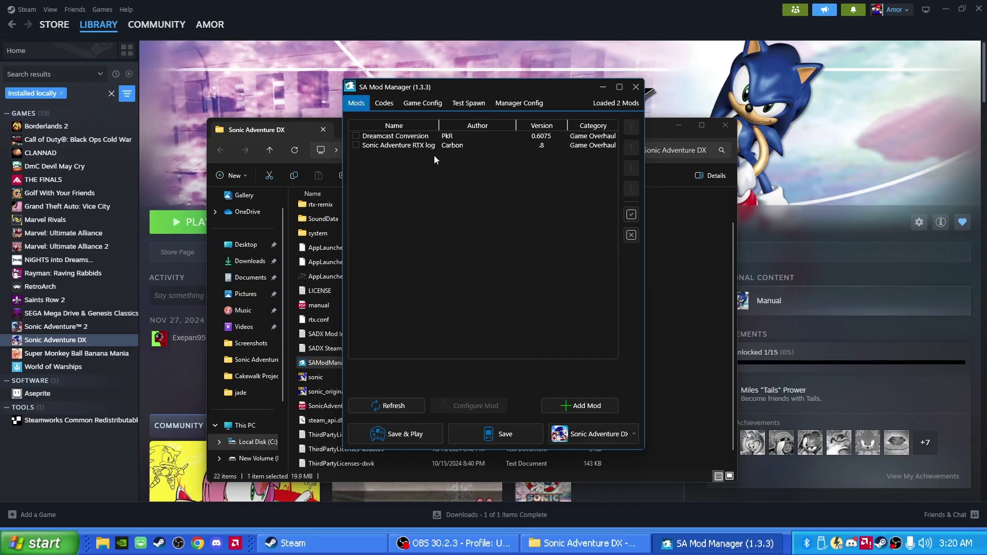
- Set the game's graphics renderer backend to Direct3D 9 and save the configuration
click(406, 105)
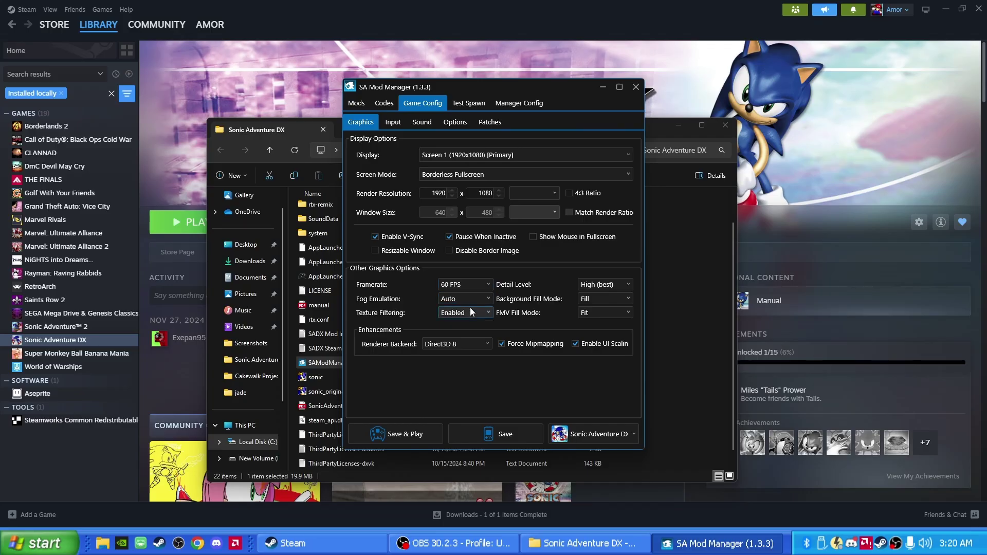
click(452, 347)
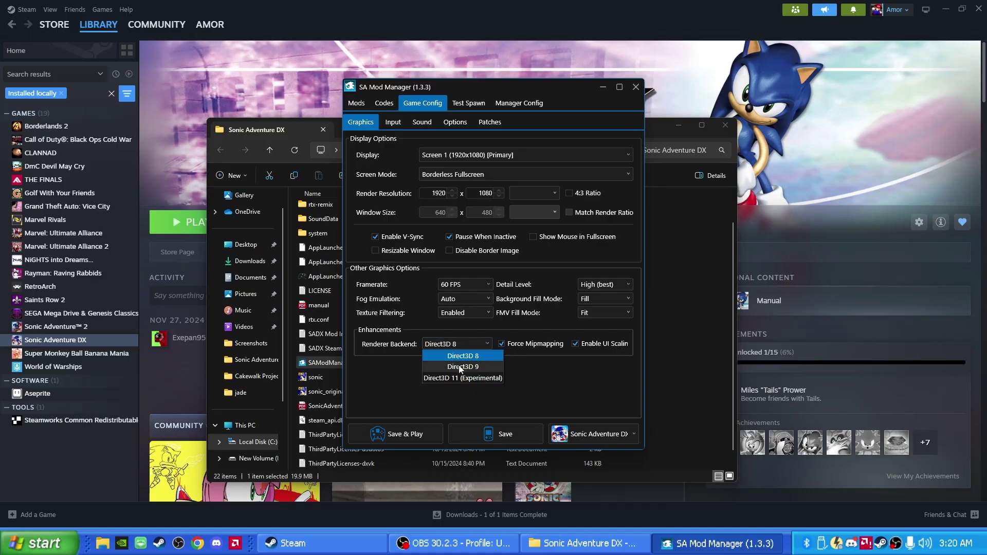
click(460, 367)
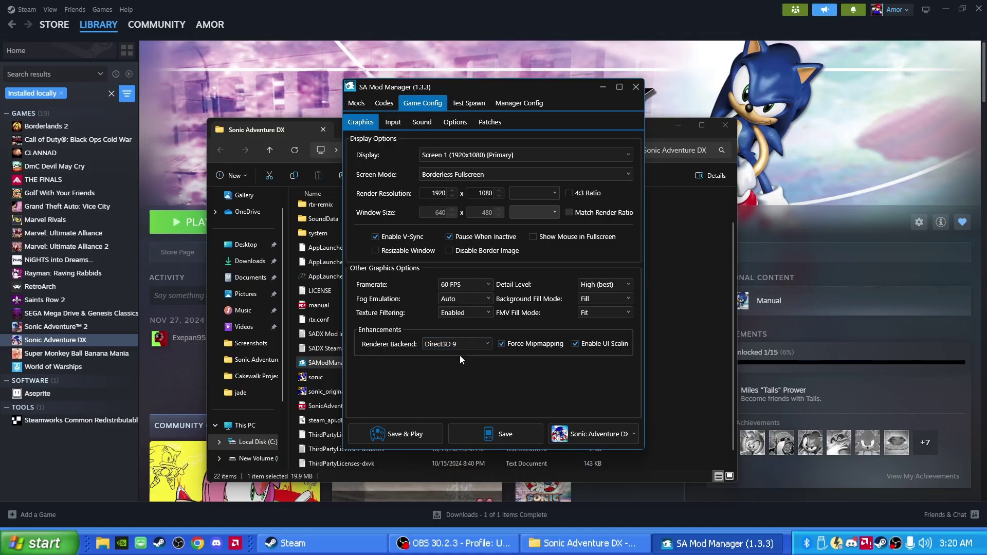
click(479, 430)
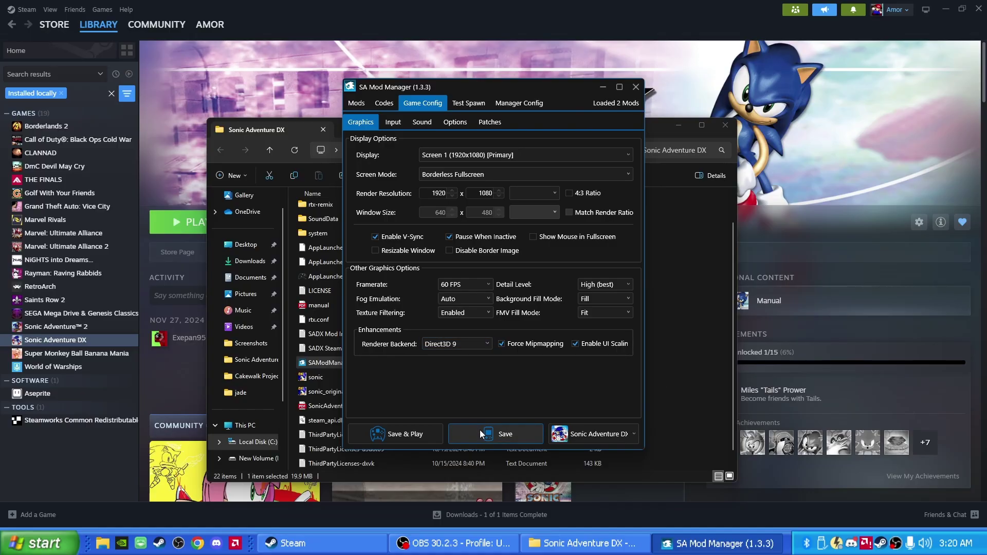
- Enable the Dreamcast Conversion and Sonic Adventure RTX logo mods and start the game
click(362, 105)
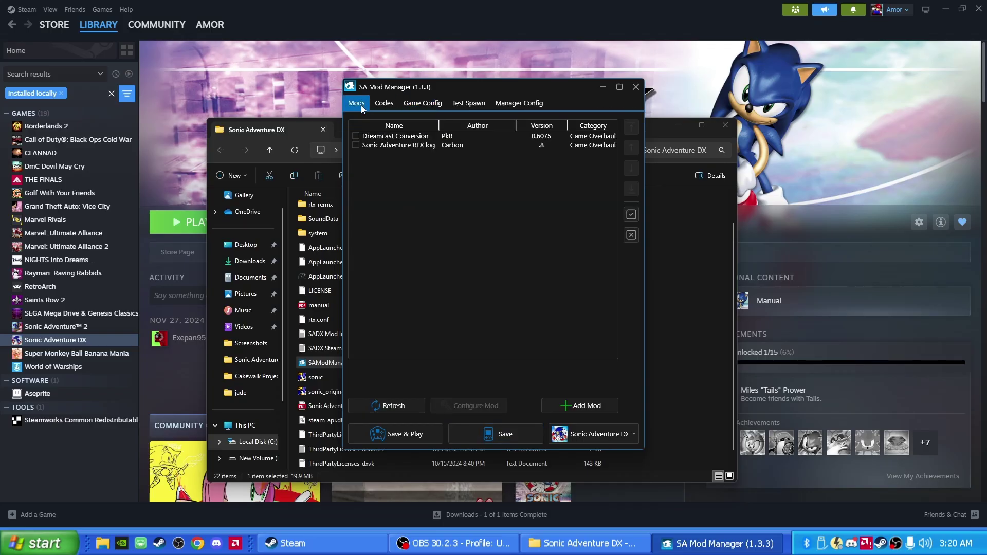
click(356, 136)
click(356, 144)
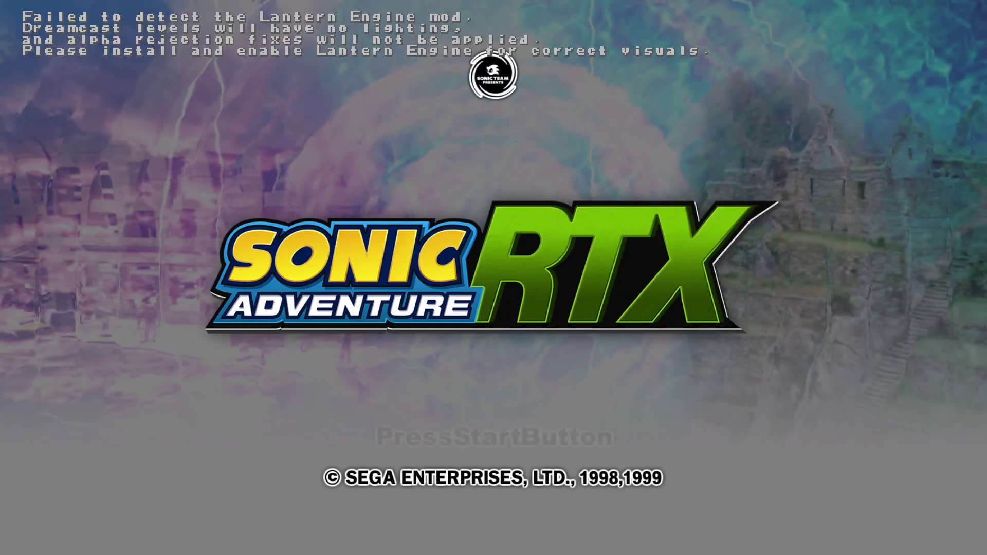
- Load the SonicAdventure 01 save file and enter Adventure mode to test the modded game
key(Return)
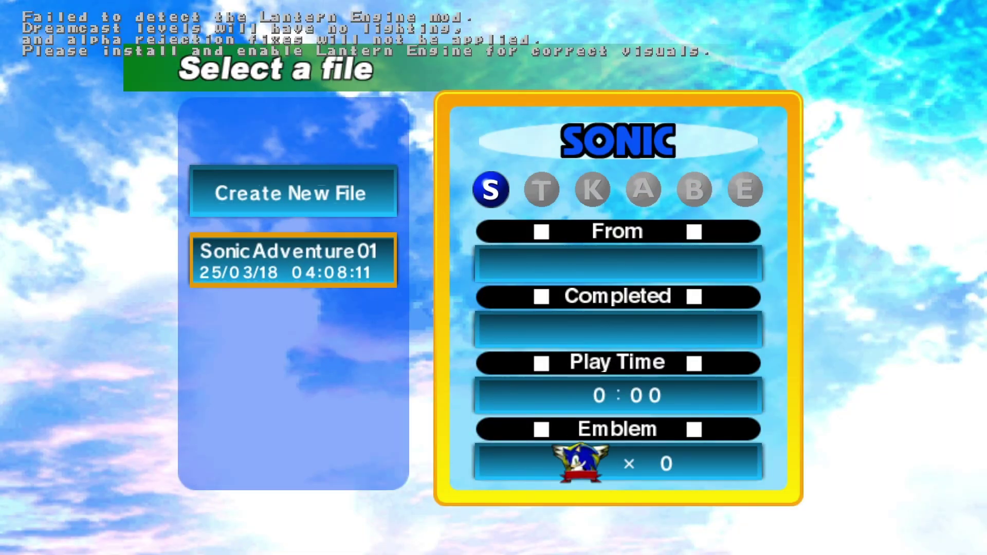
key(Return)
key(Return)
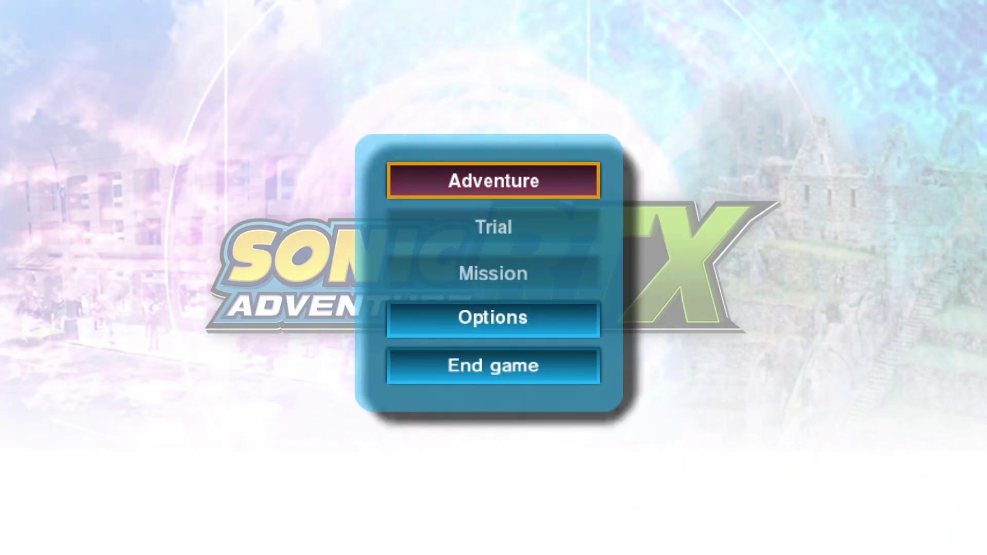
key(Return)
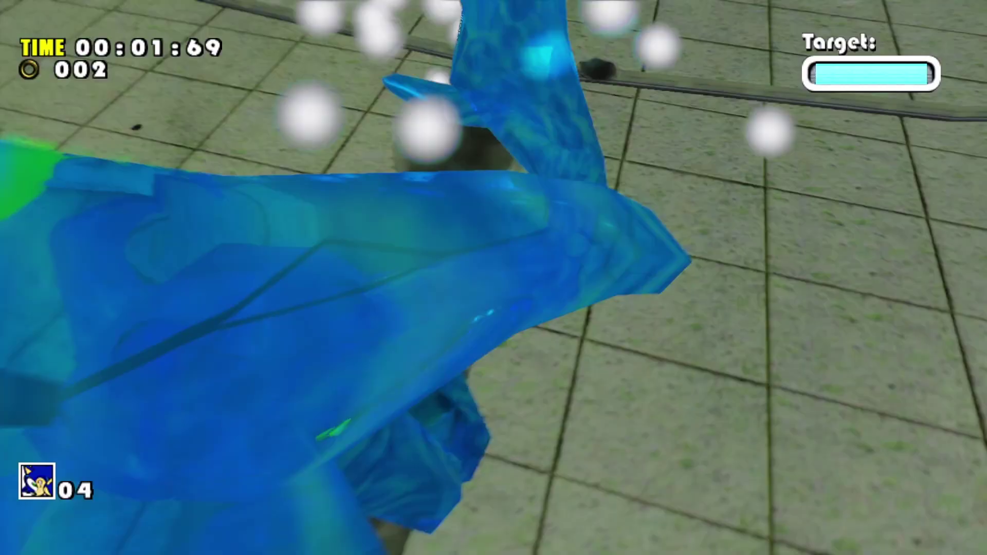
key(Return)
key(Return)
key(Up)
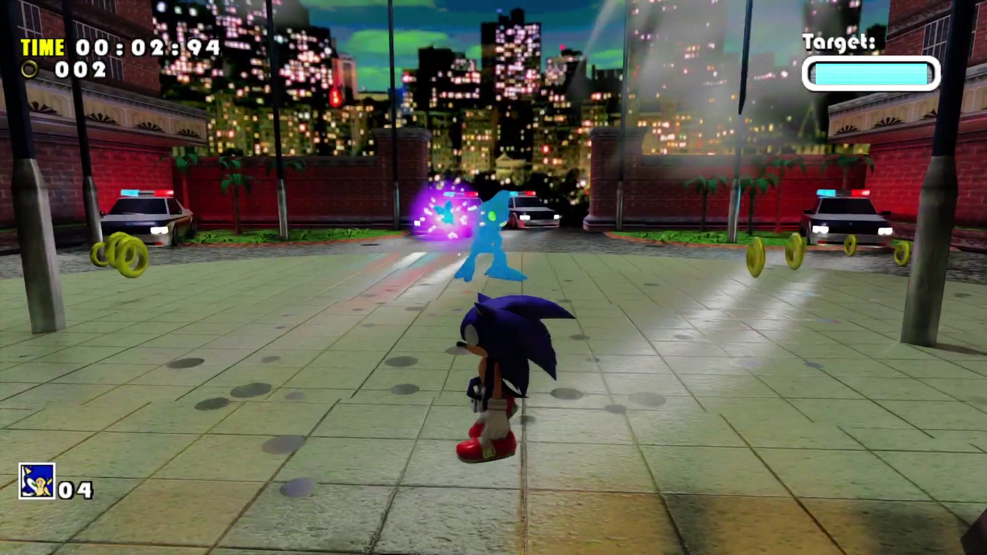
key(Left)
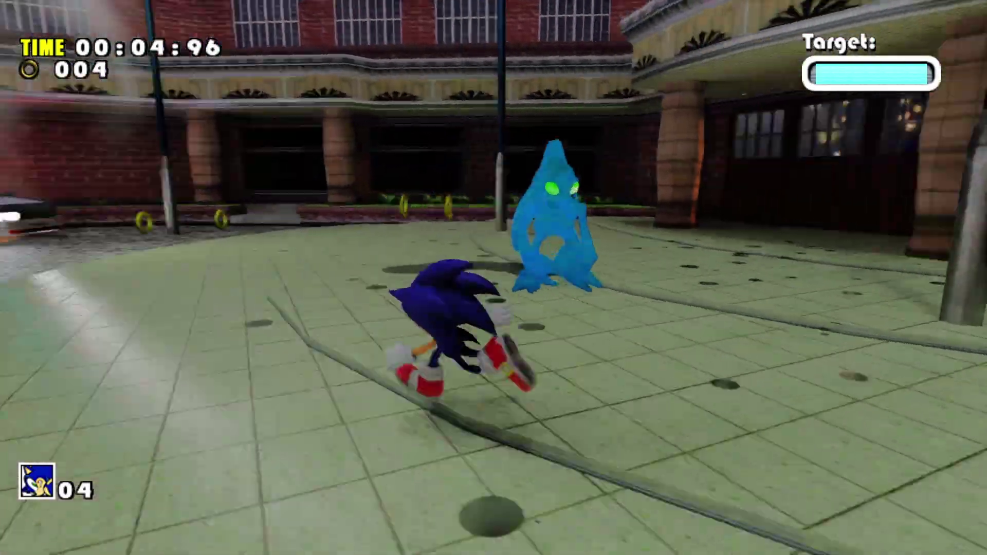
key(Left)
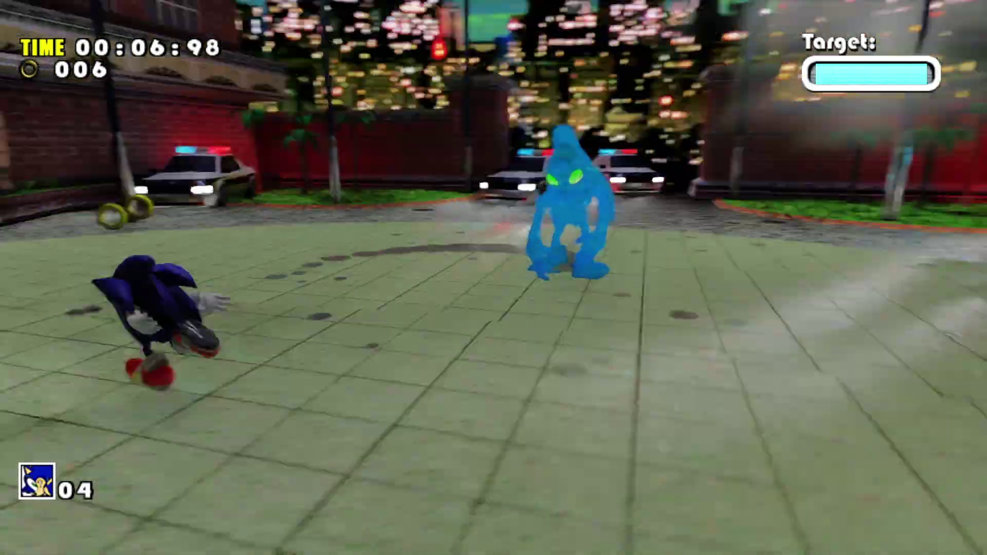
key(Up)
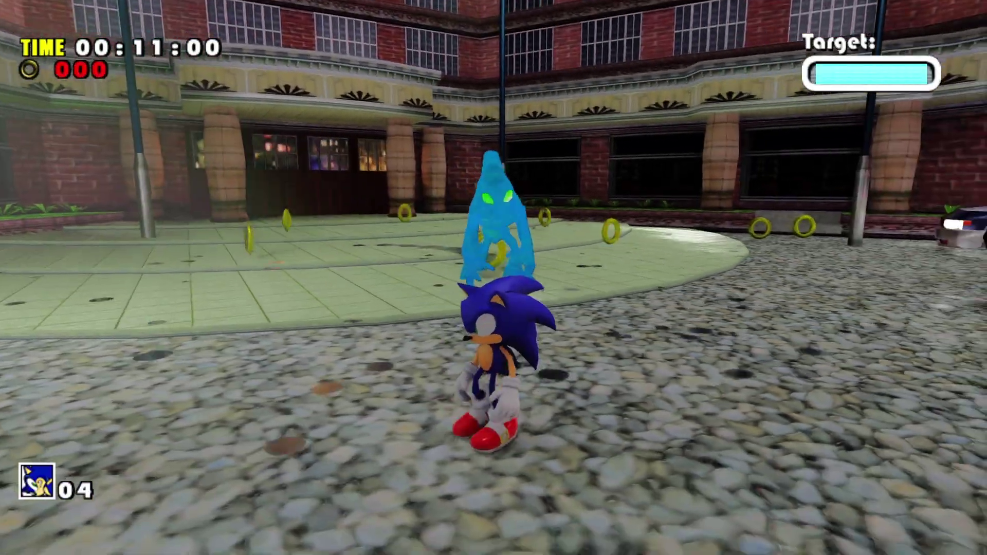
key(Return)
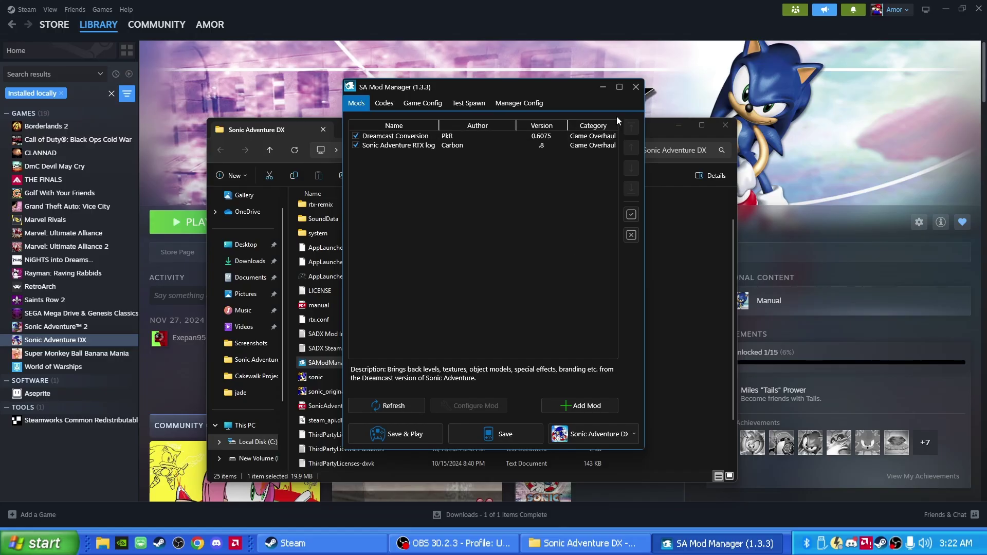
- Close the mod manager and delete the AppLauncher application from the Sonic Adventure DX folder
click(635, 87)
drag(486, 128, 637, 113)
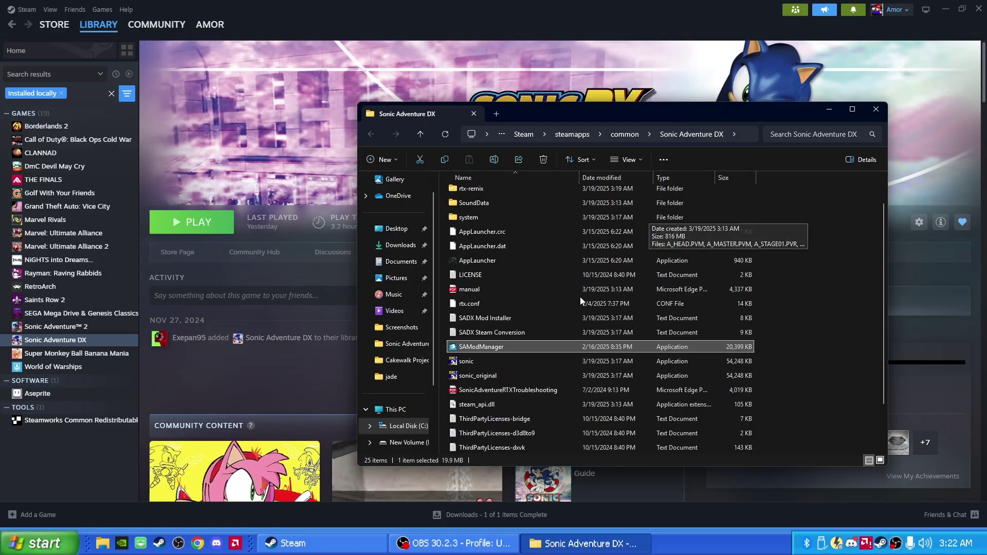
scroll(608, 387, down, 2)
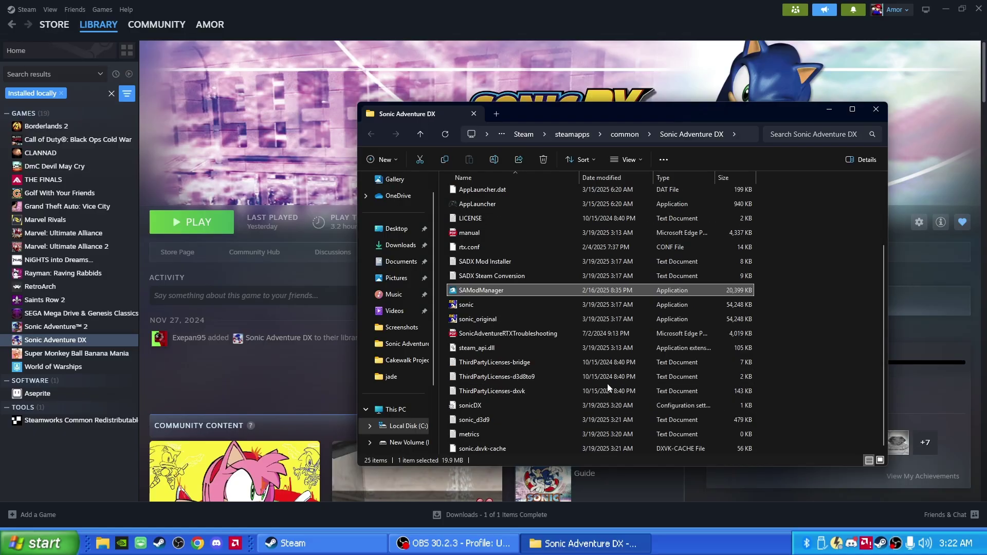
scroll(607, 386, up, 3)
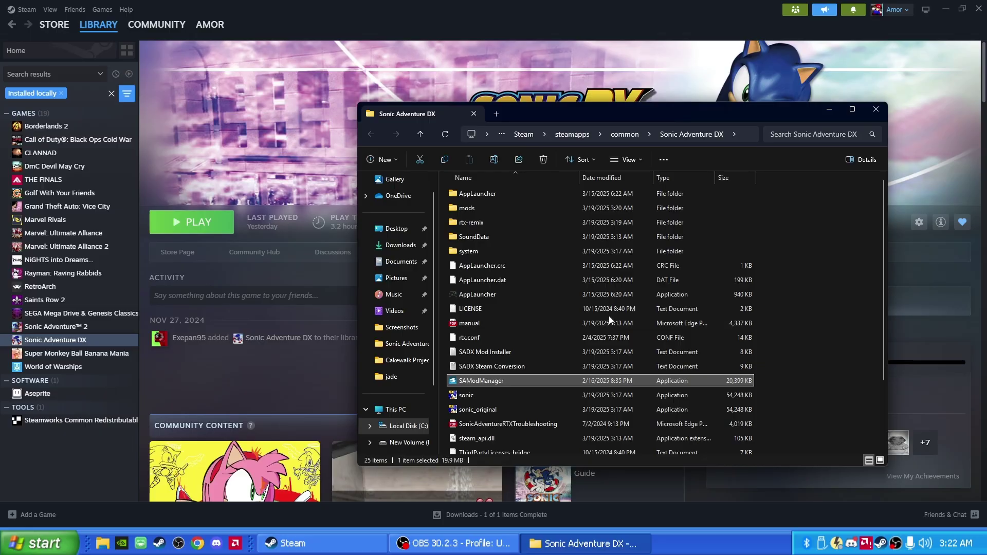
scroll(618, 319, down, 1)
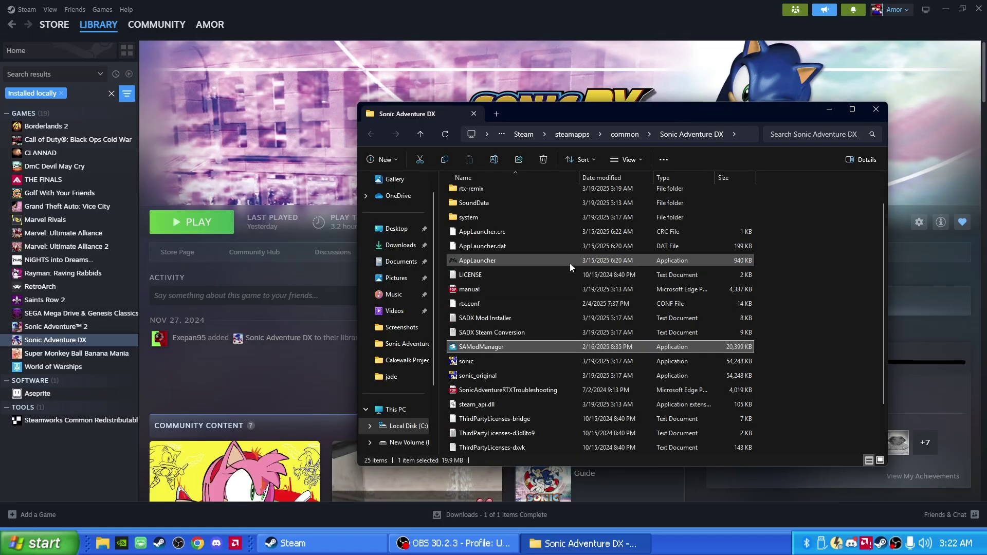
scroll(569, 263, down, 1)
scroll(570, 260, up, 2)
click(534, 294)
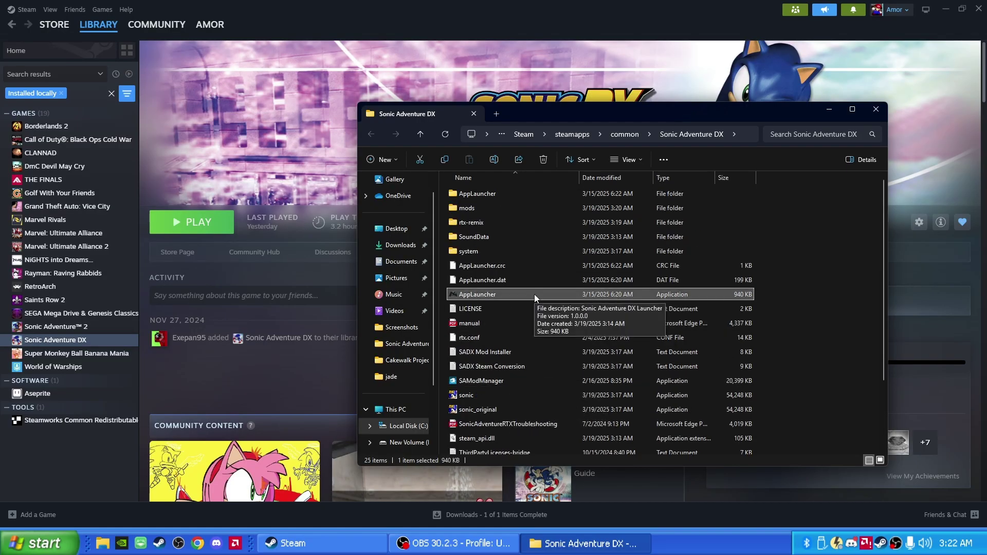
right_click(533, 295)
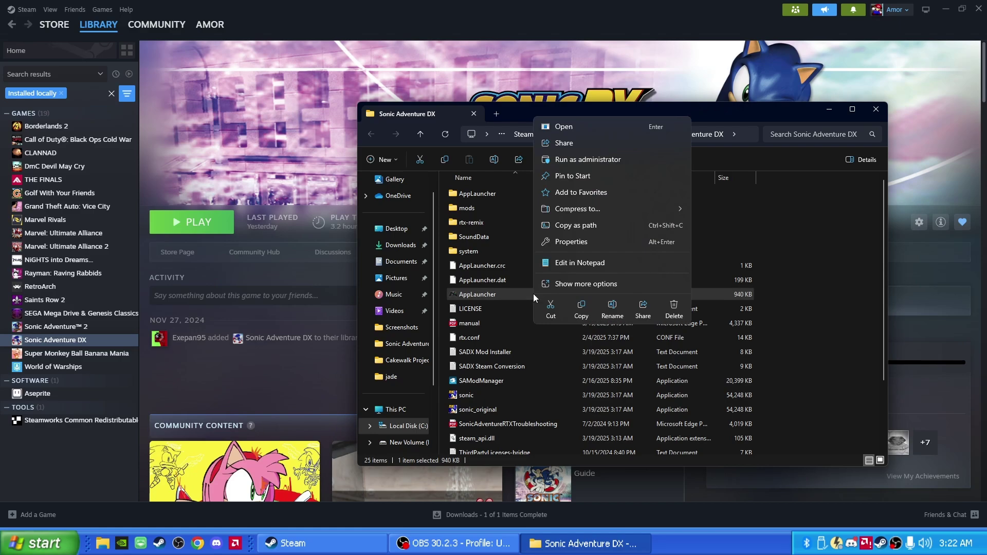
click(680, 313)
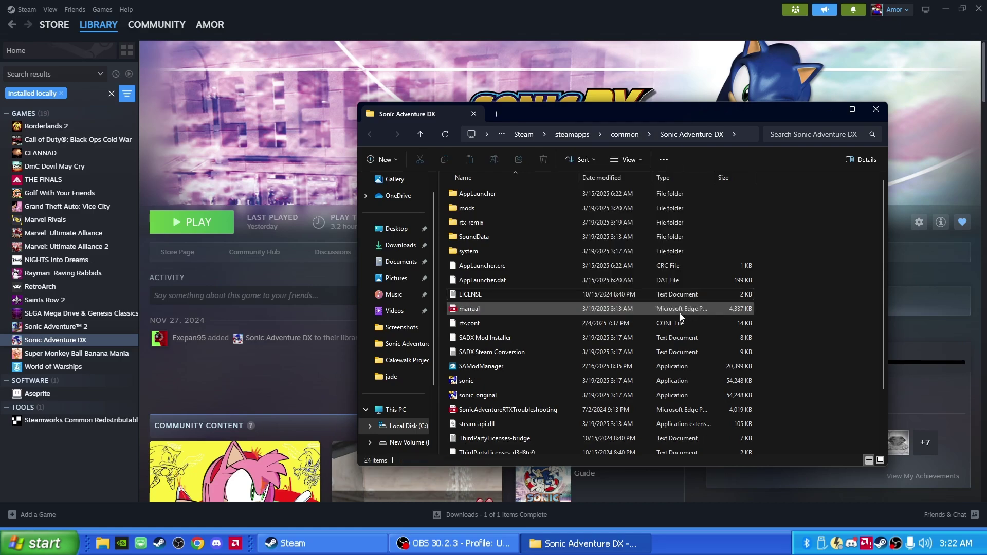
- Rename the SAModManager application as AppLauncher and close the Sonic Adventure DX folder
click(547, 367)
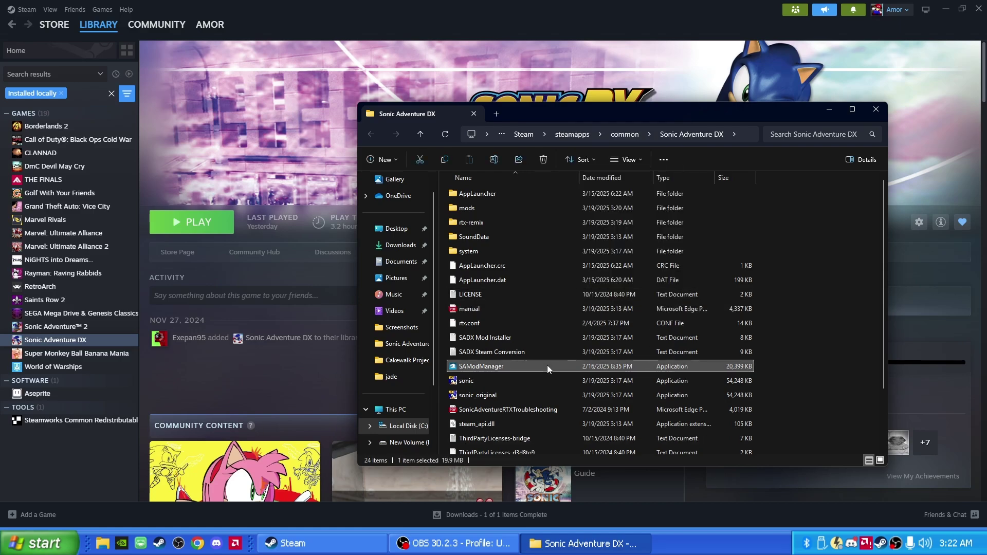
right_click(547, 366)
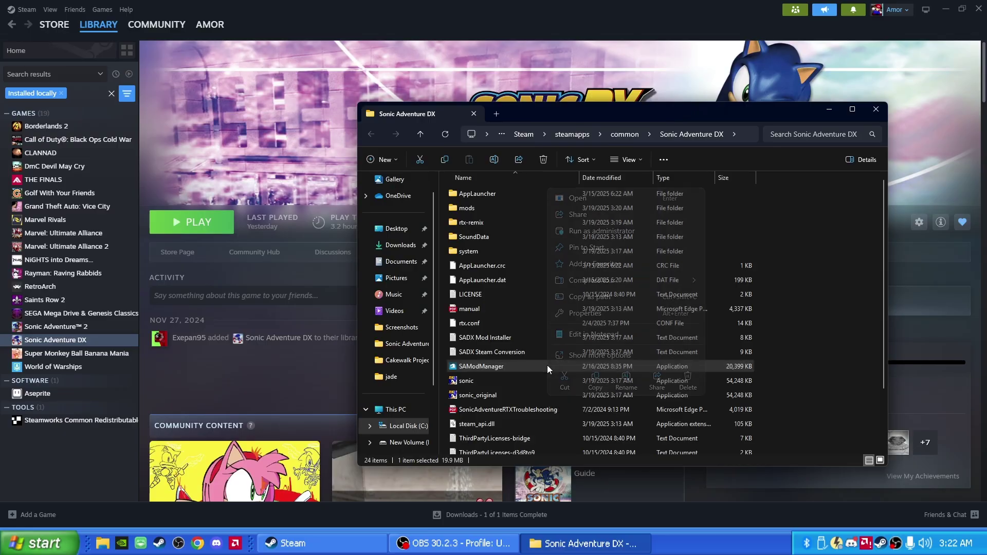
click(602, 356)
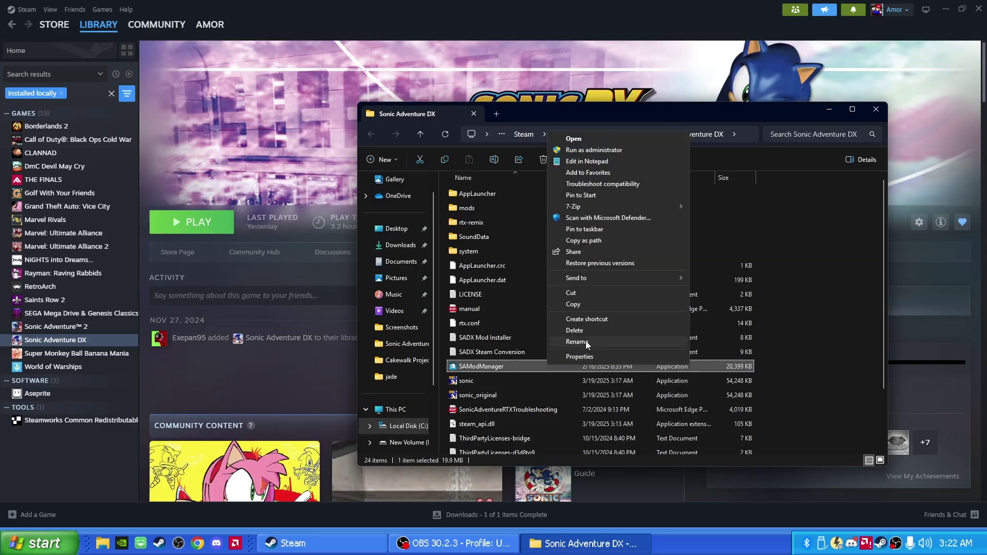
click(585, 340)
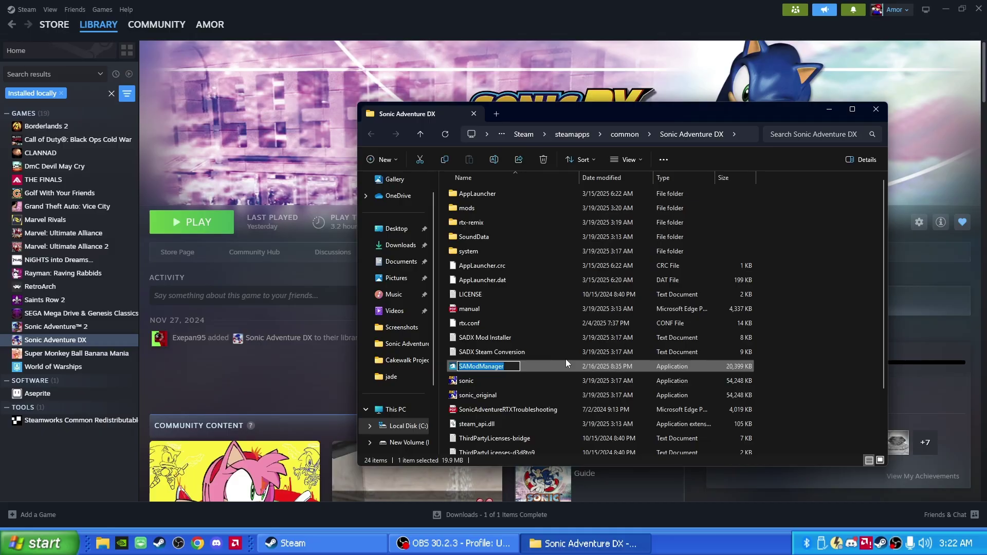
text(AppLauncher)
key(Return)
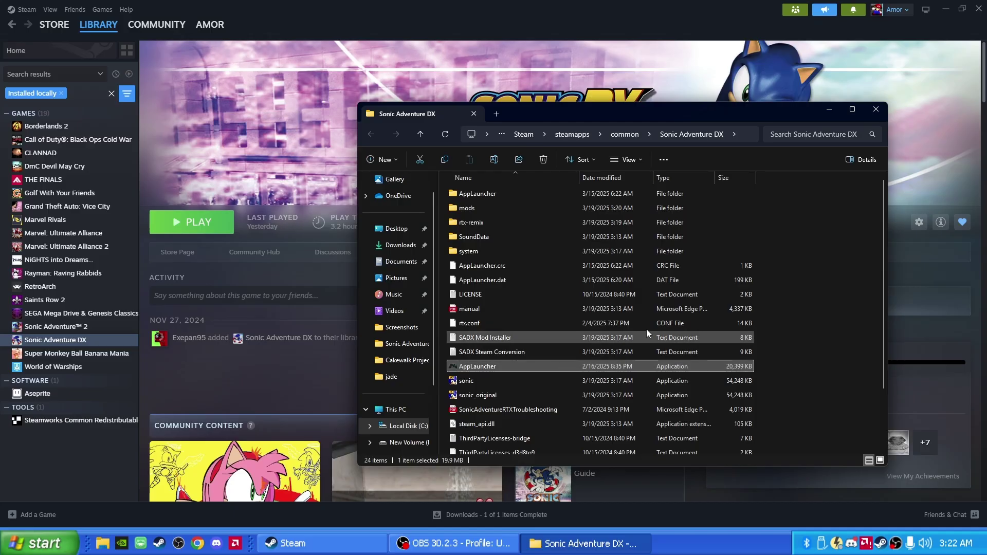
click(876, 109)
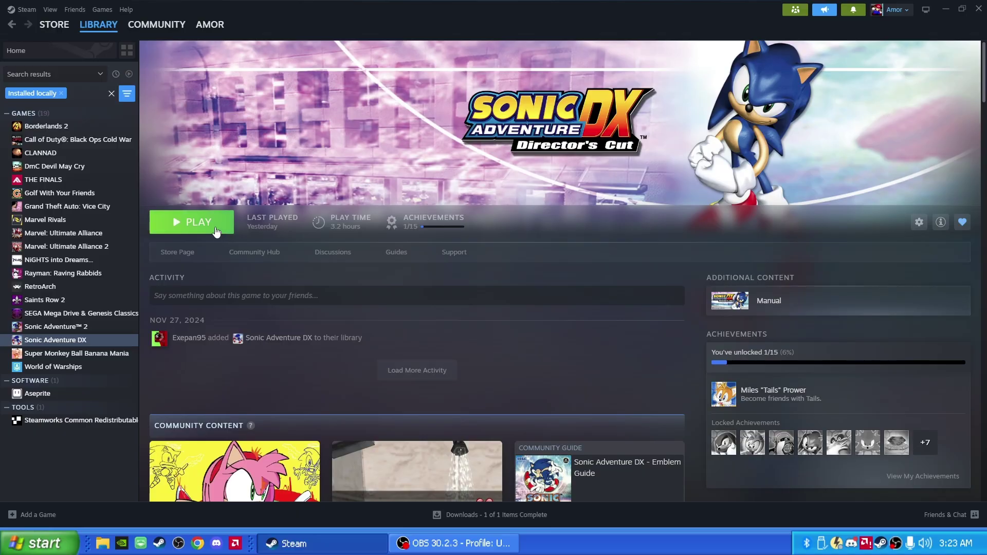
- Launch the game from the Steam library with the Play Sonic Adventure DX launch option
click(216, 232)
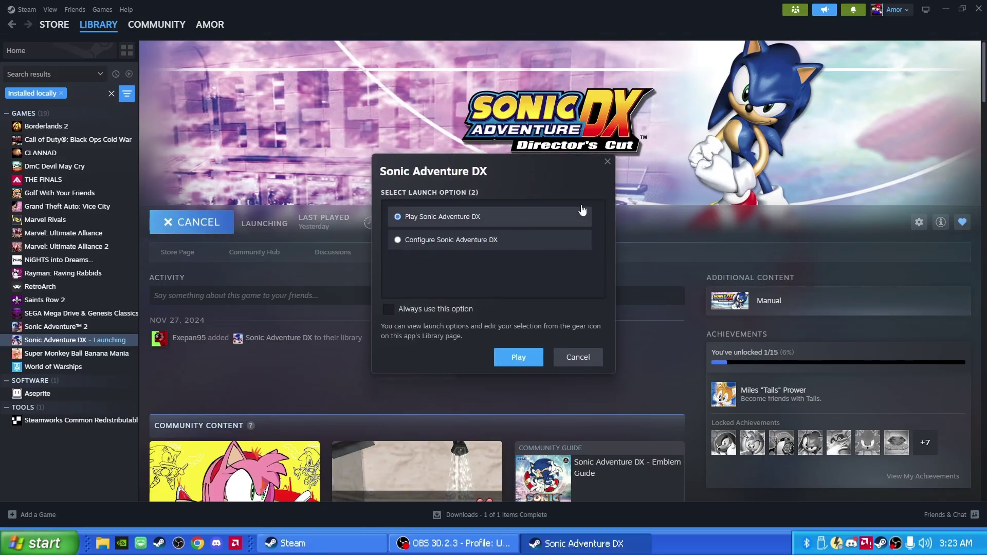
click(501, 359)
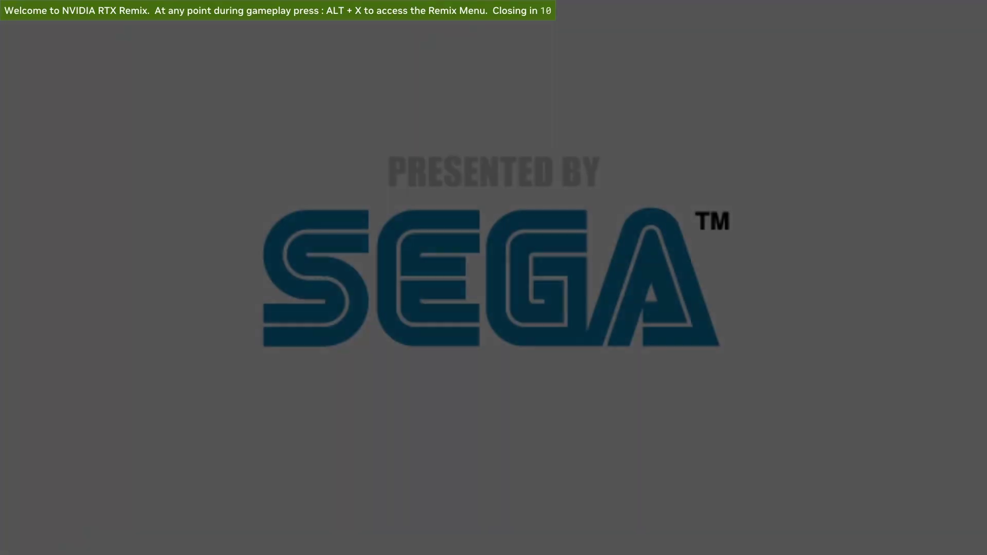
key(super)
click(335, 537)
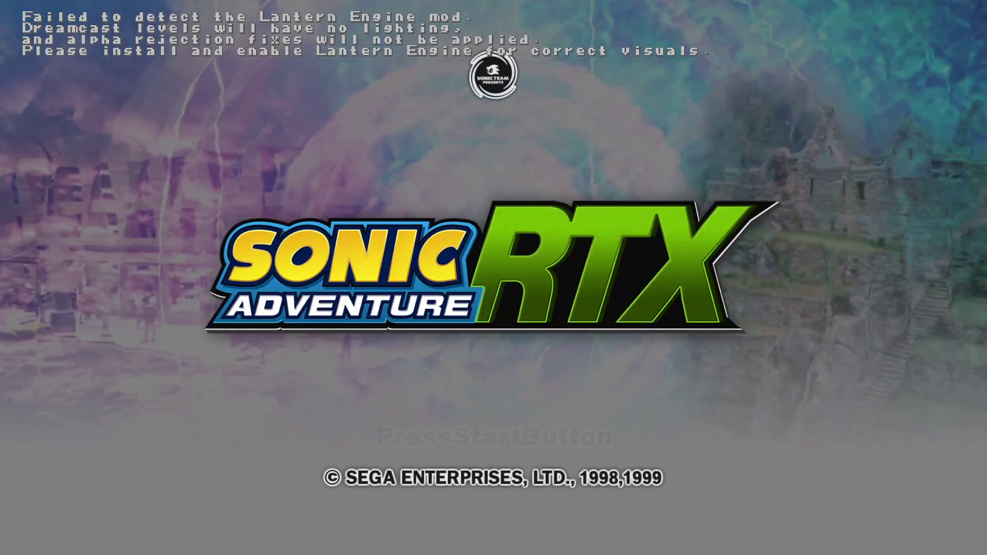
- Start Sonic's game in Adventure mode from the SonicAdventure 01 save file
key(Return)
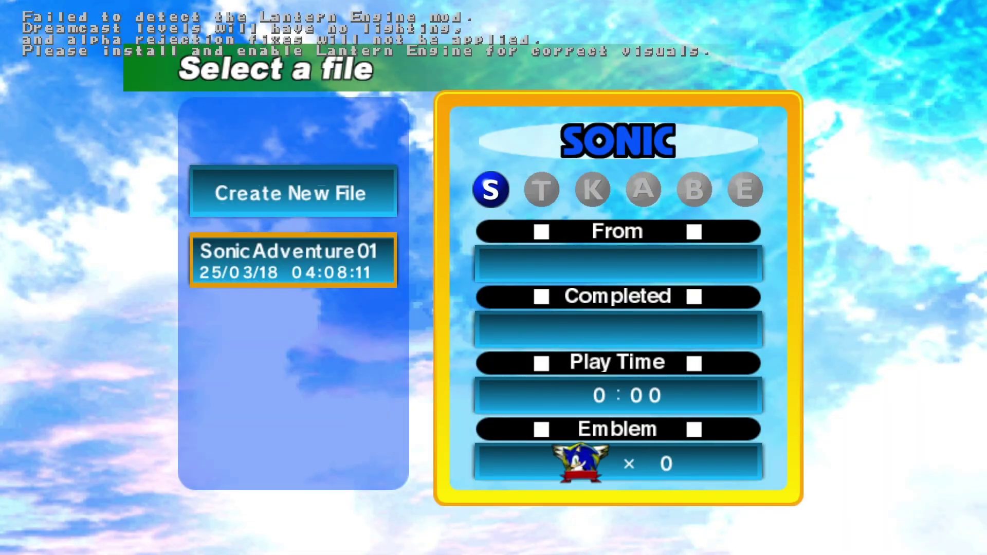
key(Return)
key(Return)
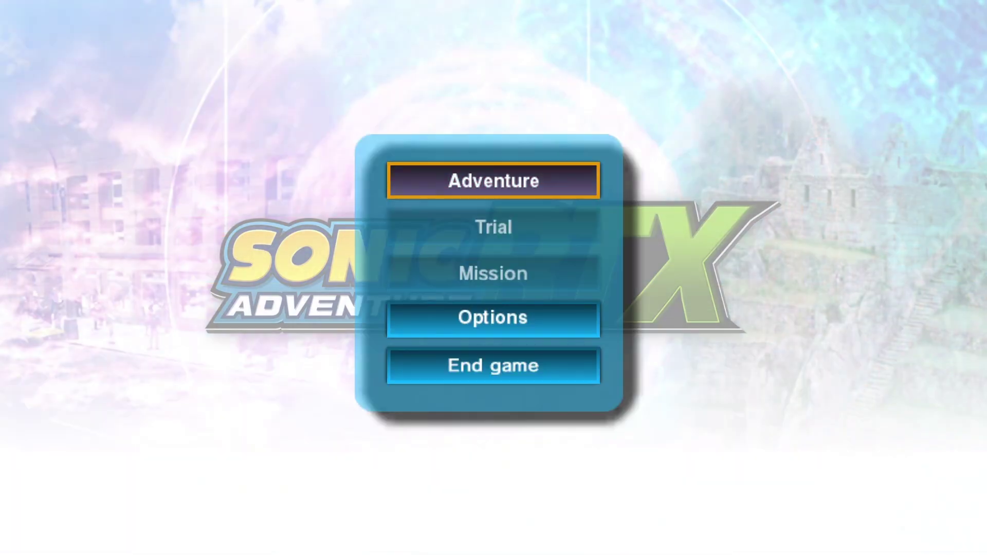
key(Return)
key(Return)
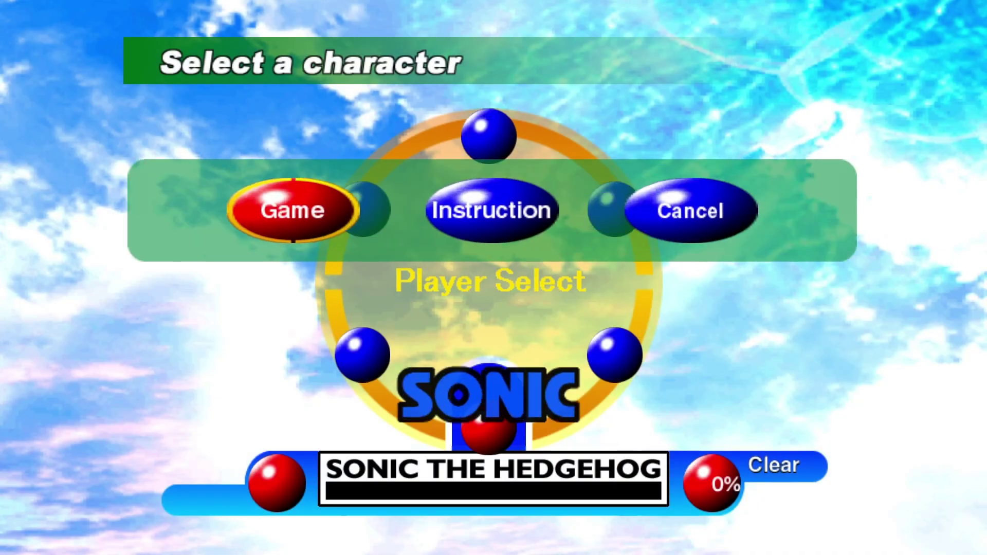
key(Return)
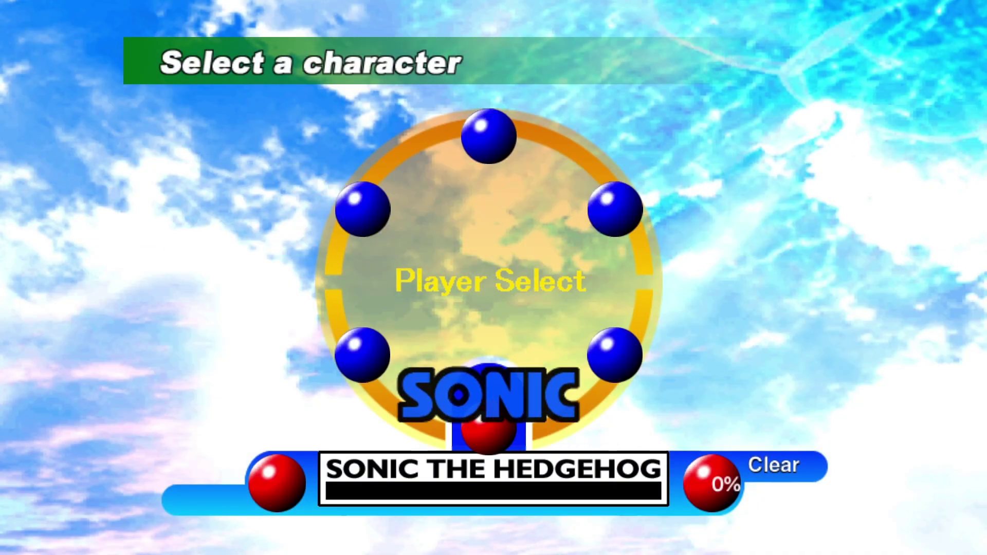